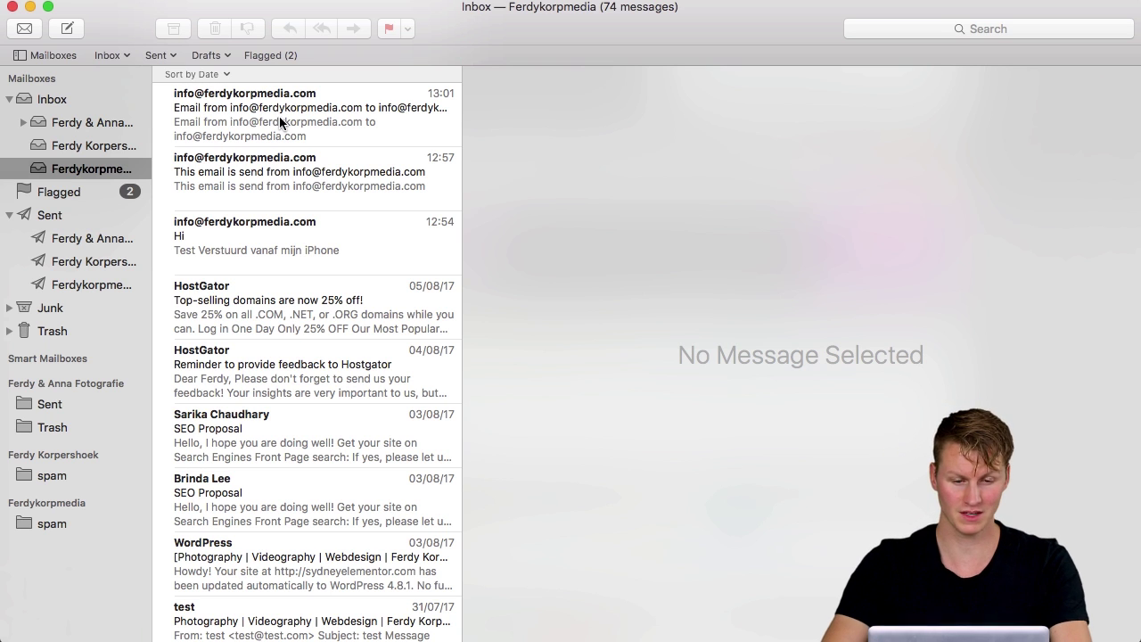
{"action": "right_click", "coordinate": [62, 168]}
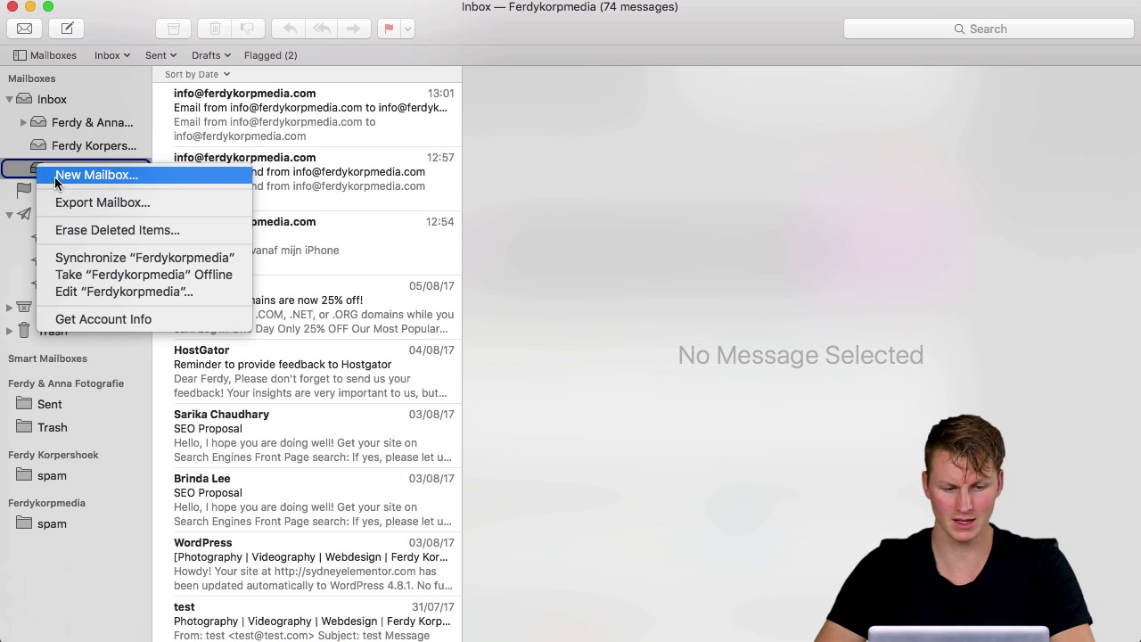
{"action": "left_click", "coordinate": [98, 204]}
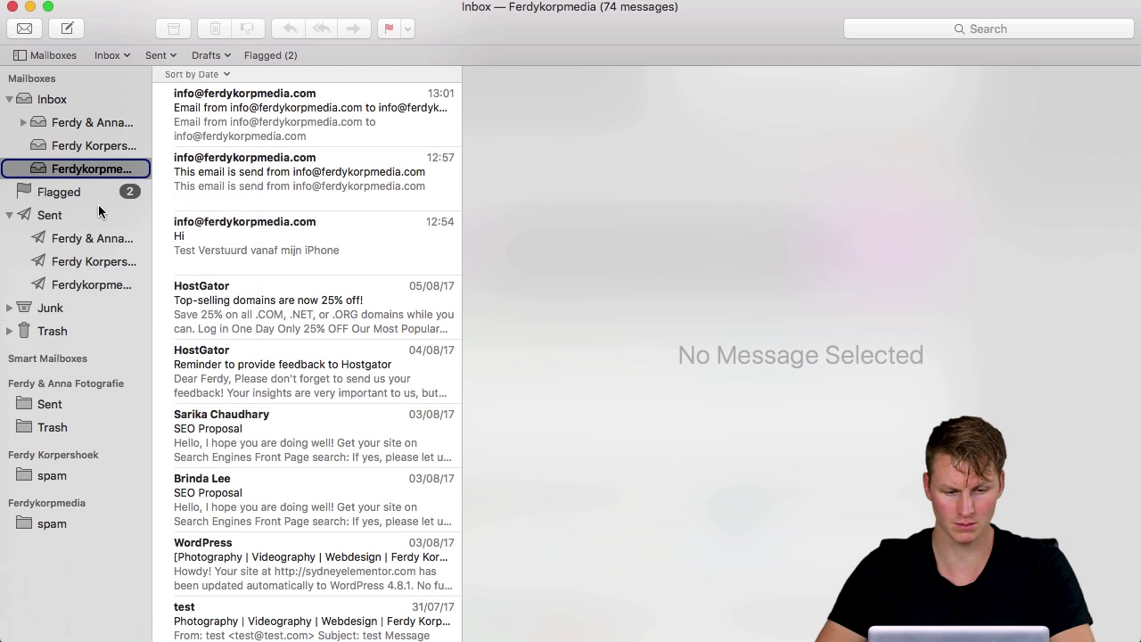
{"action": "left_click", "coordinate": [312, 237]}
{"action": "left_click", "coordinate": [321, 394]}
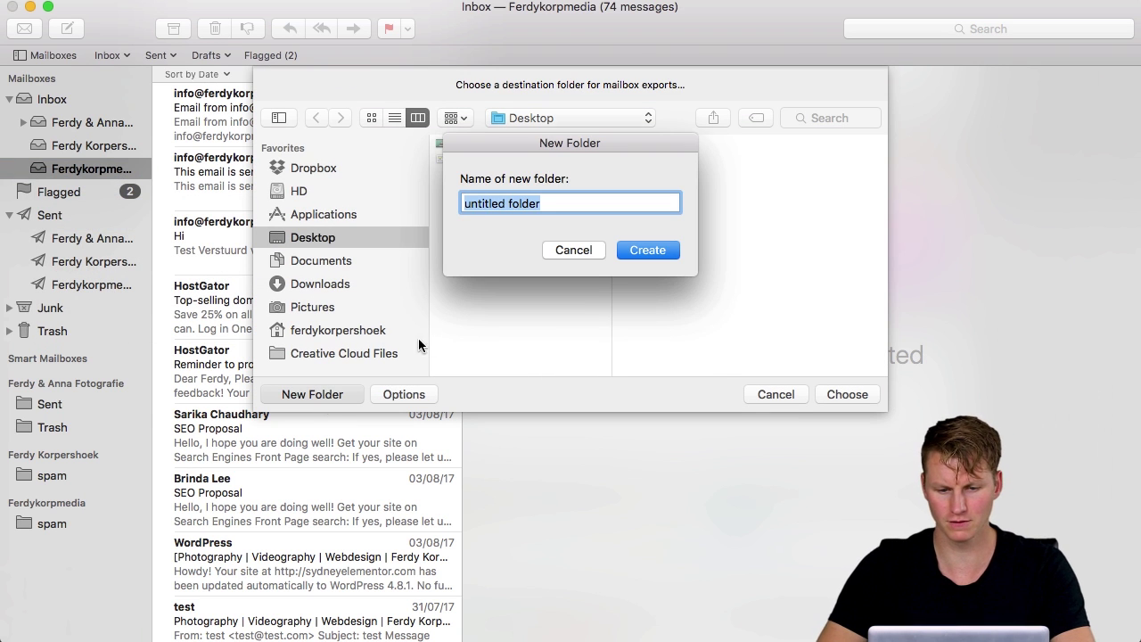
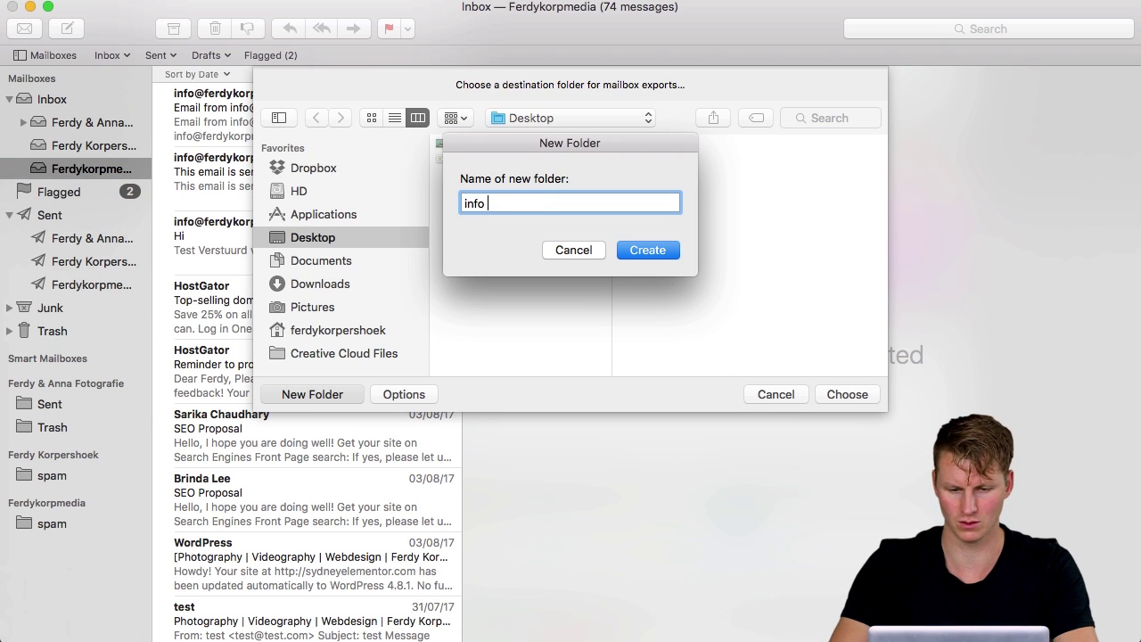
{"action": "key", "text": "Return"}
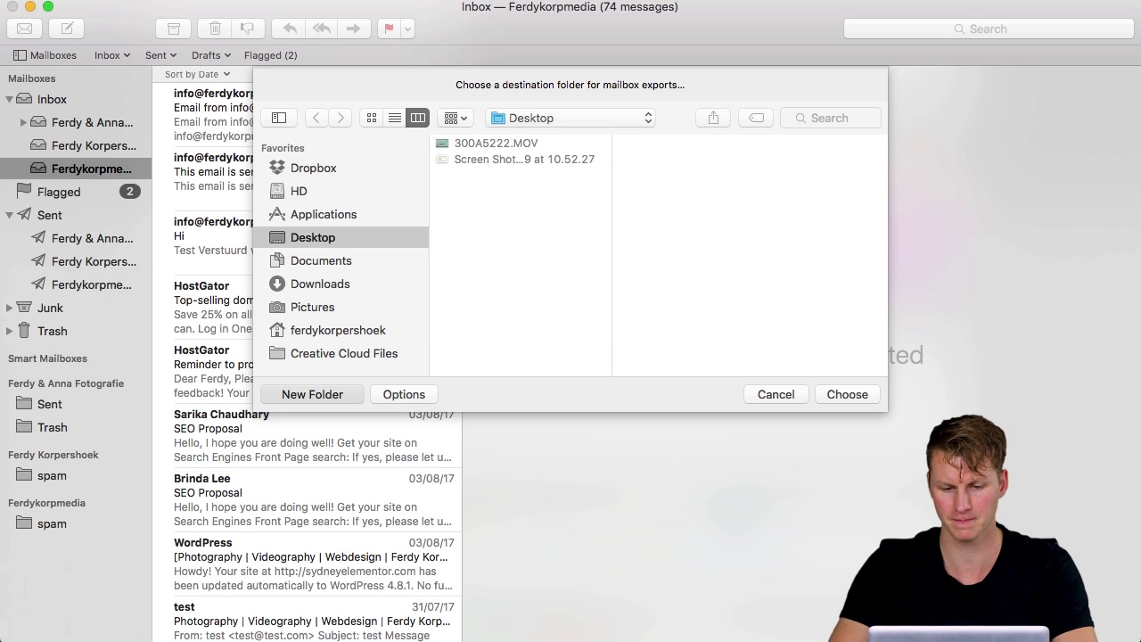
{"action": "left_click", "coordinate": [847, 394]}
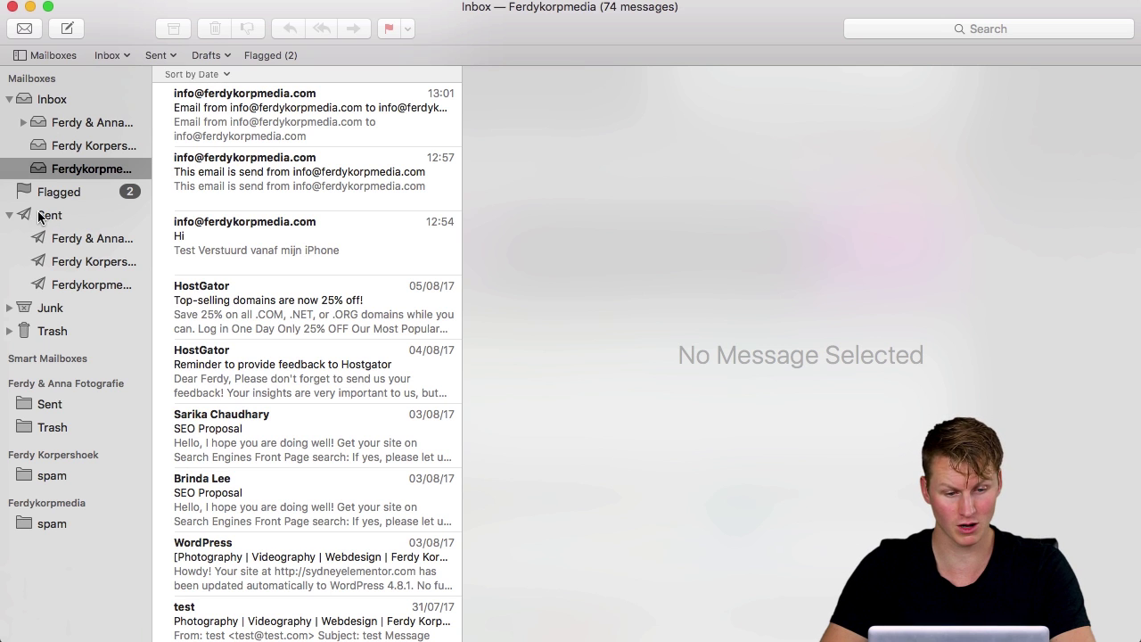
{"action": "right_click", "coordinate": [70, 283]}
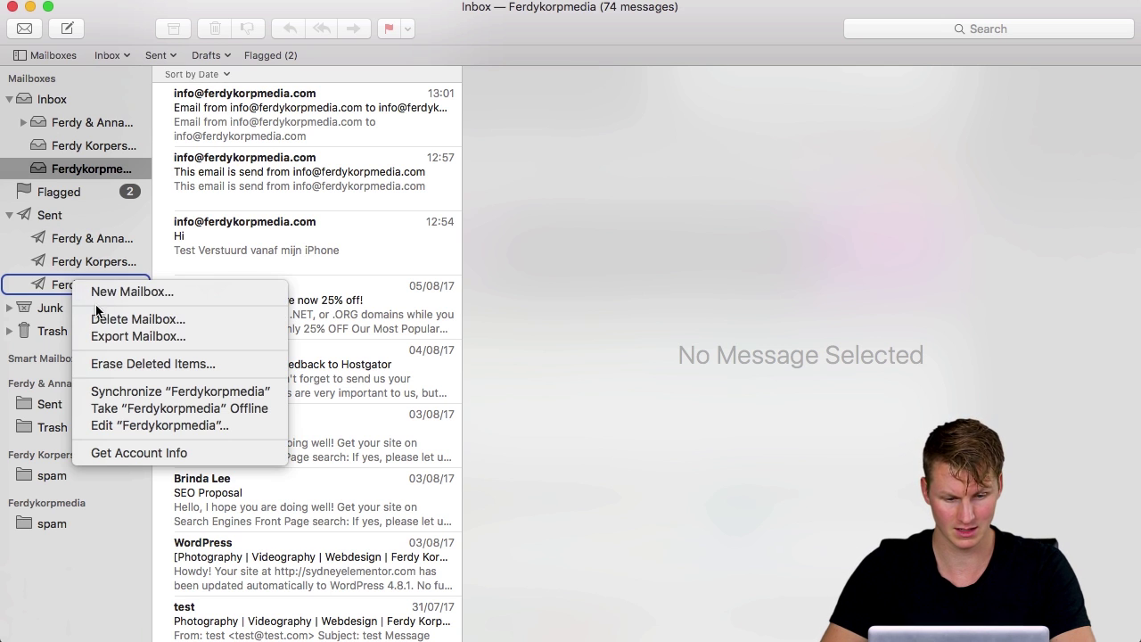
{"action": "left_click", "coordinate": [123, 337]}
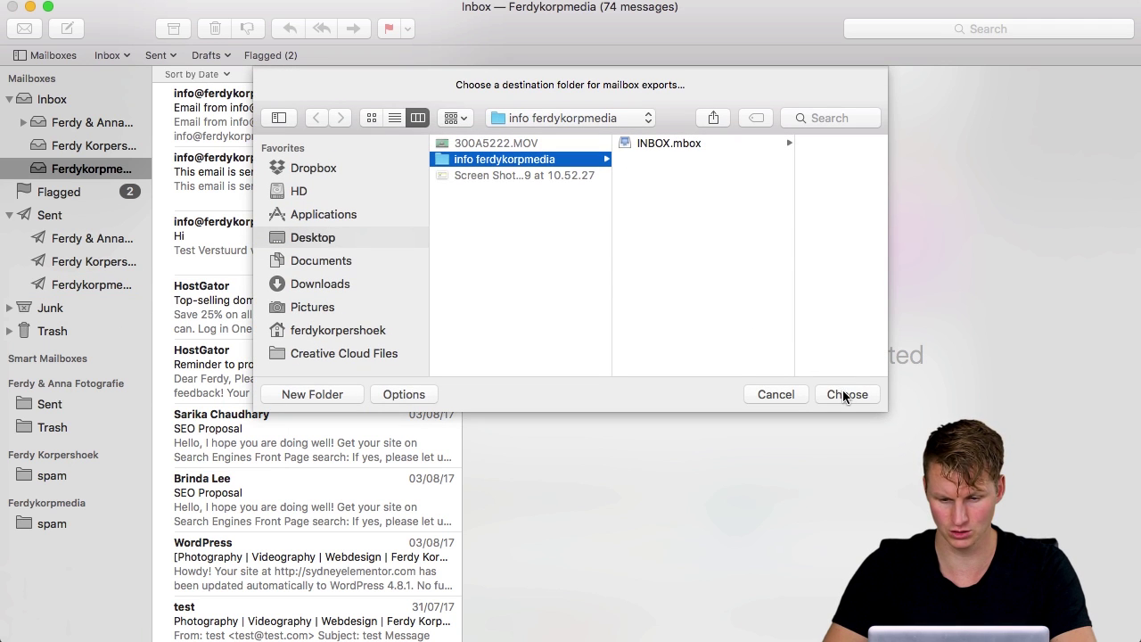
{"action": "left_click", "coordinate": [843, 393]}
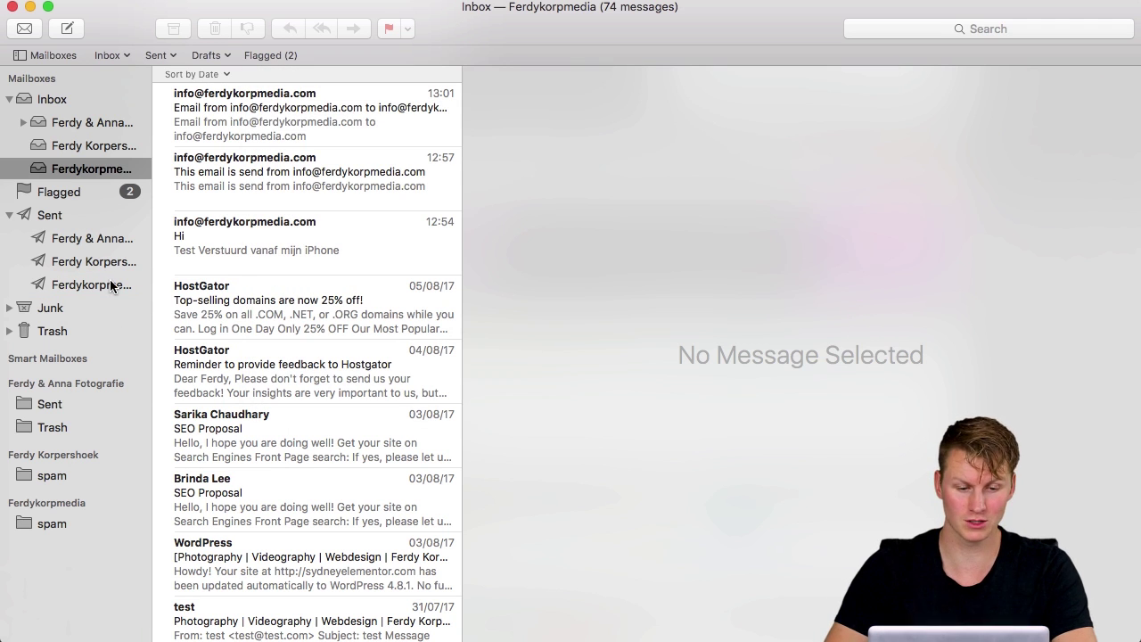
Look through the account's five sent messages and its inbox messages
{"action": "left_click", "coordinate": [112, 286]}
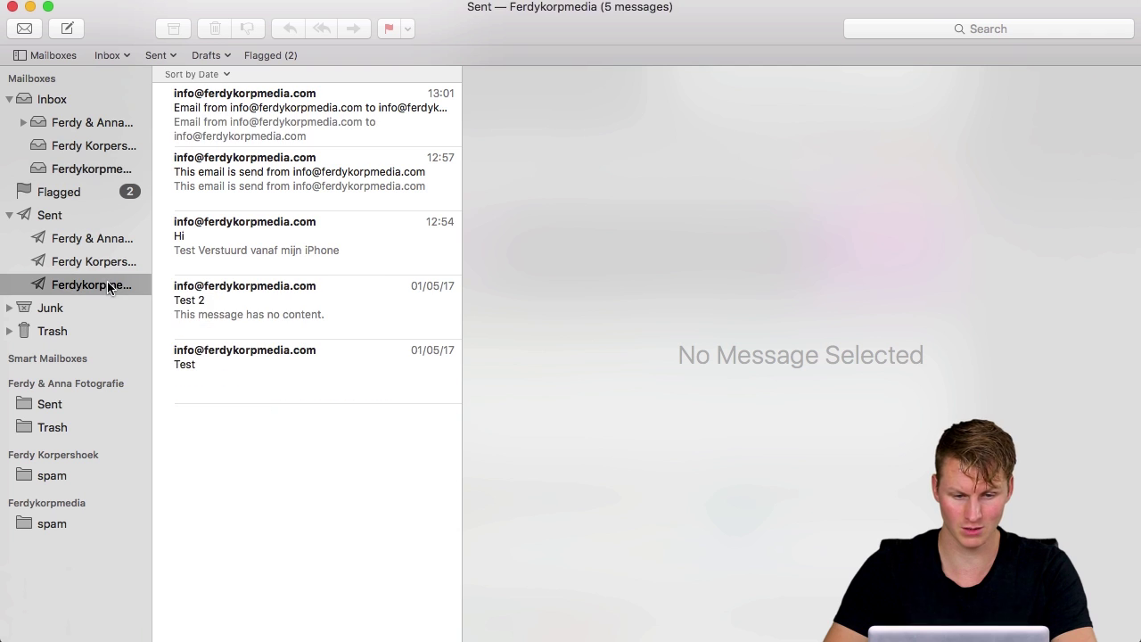
{"action": "left_click", "coordinate": [93, 169]}
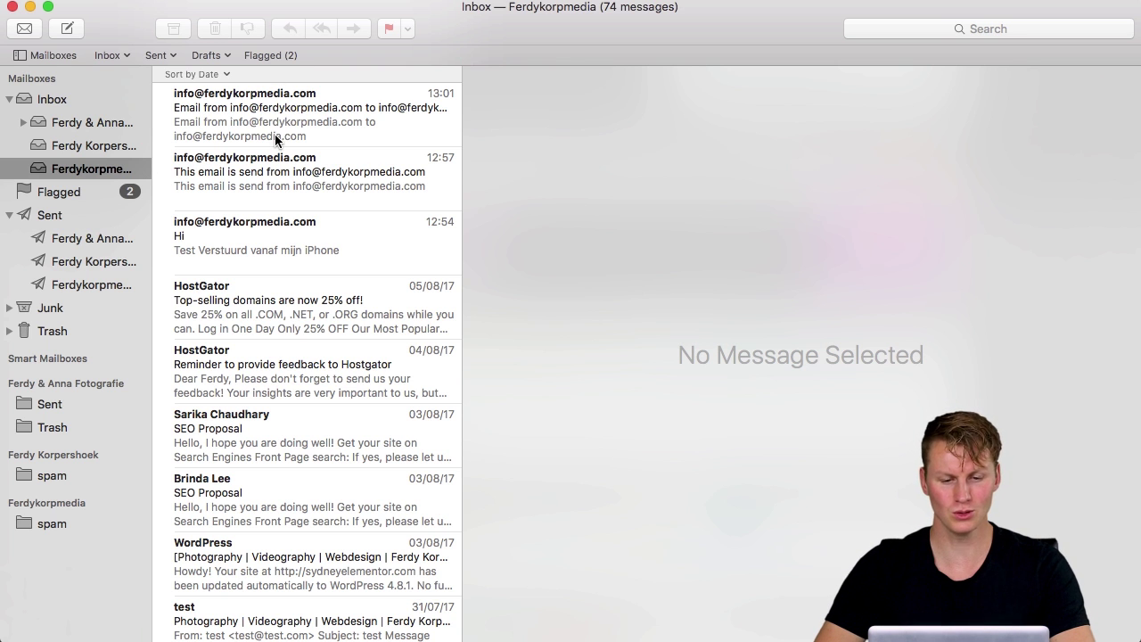
{"action": "scroll", "coordinate": [274, 134], "scroll_direction": "down", "scroll_amount": 5}
{"action": "scroll", "coordinate": [274, 133], "scroll_direction": "up", "scroll_amount": 5}
{"action": "left_click", "coordinate": [89, 286]}
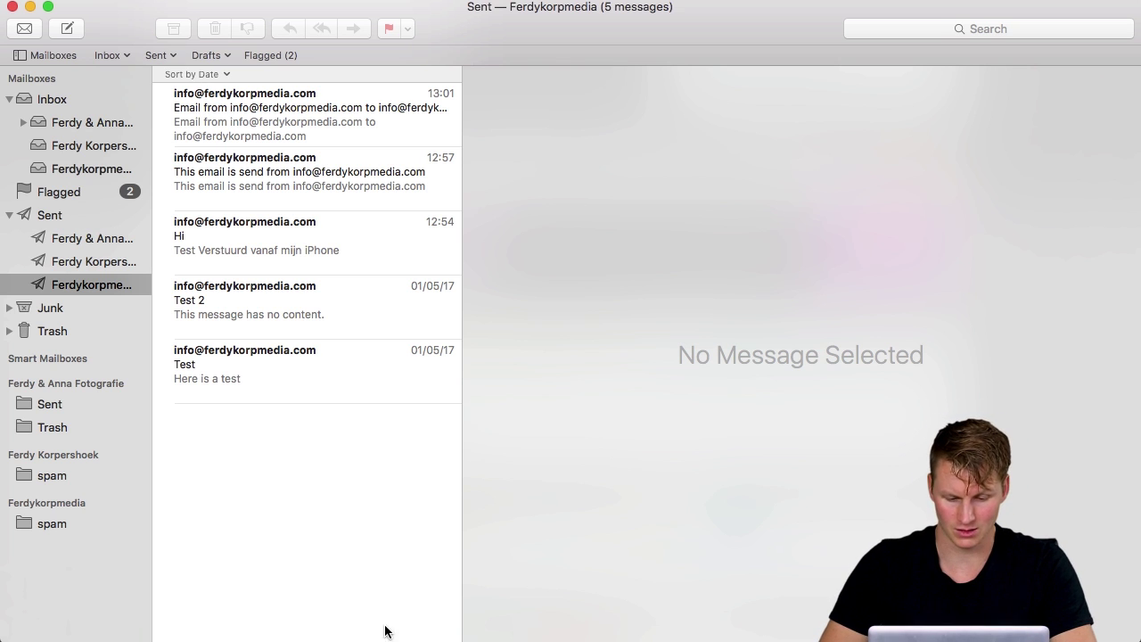
Switch to the SiteGround cPanel and open Mail > Email Accounts
{"action": "mouse_move", "coordinate": [392, 635]}
{"action": "left_click", "coordinate": [484, 631]}
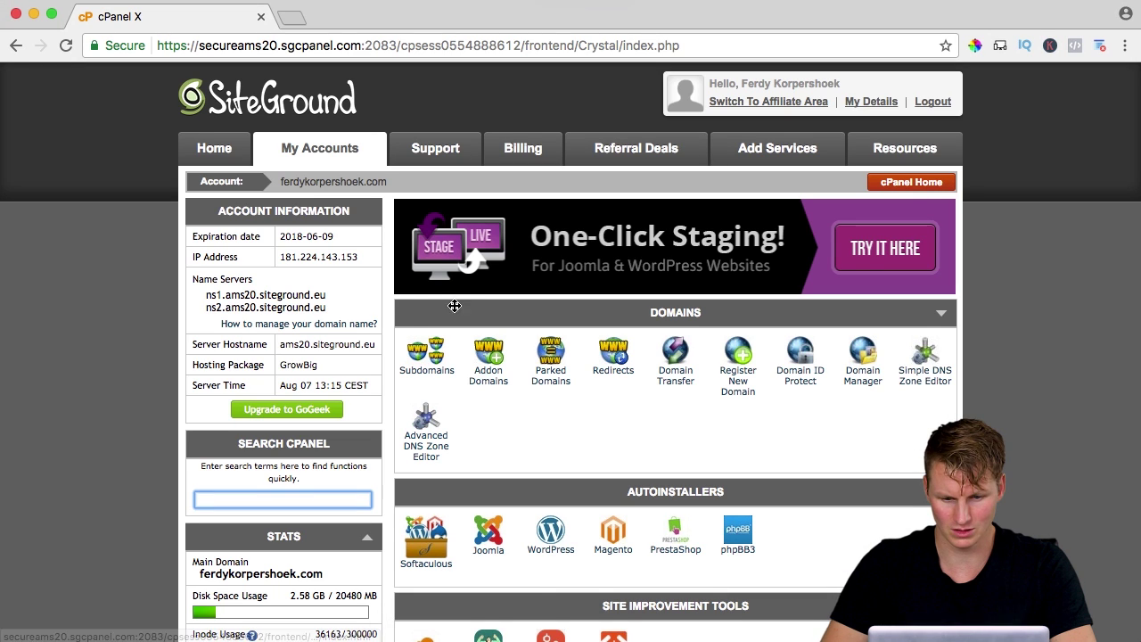
{"action": "scroll", "coordinate": [523, 409], "scroll_direction": "down", "scroll_amount": 10}
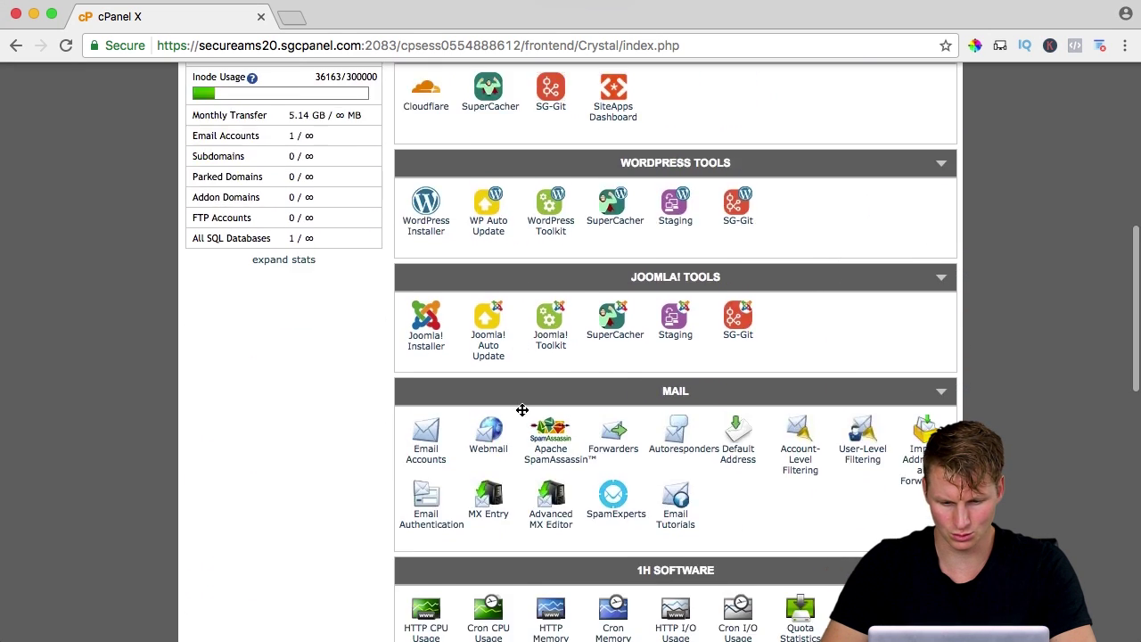
{"action": "scroll", "coordinate": [523, 409], "scroll_direction": "down", "scroll_amount": 3}
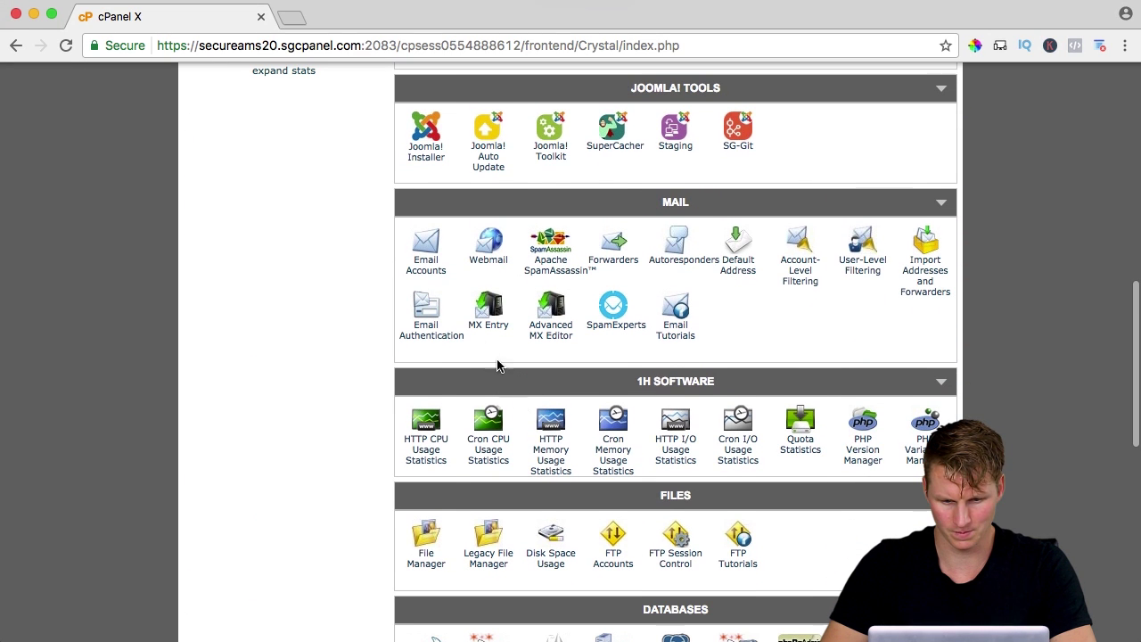
{"action": "left_click", "coordinate": [427, 267]}
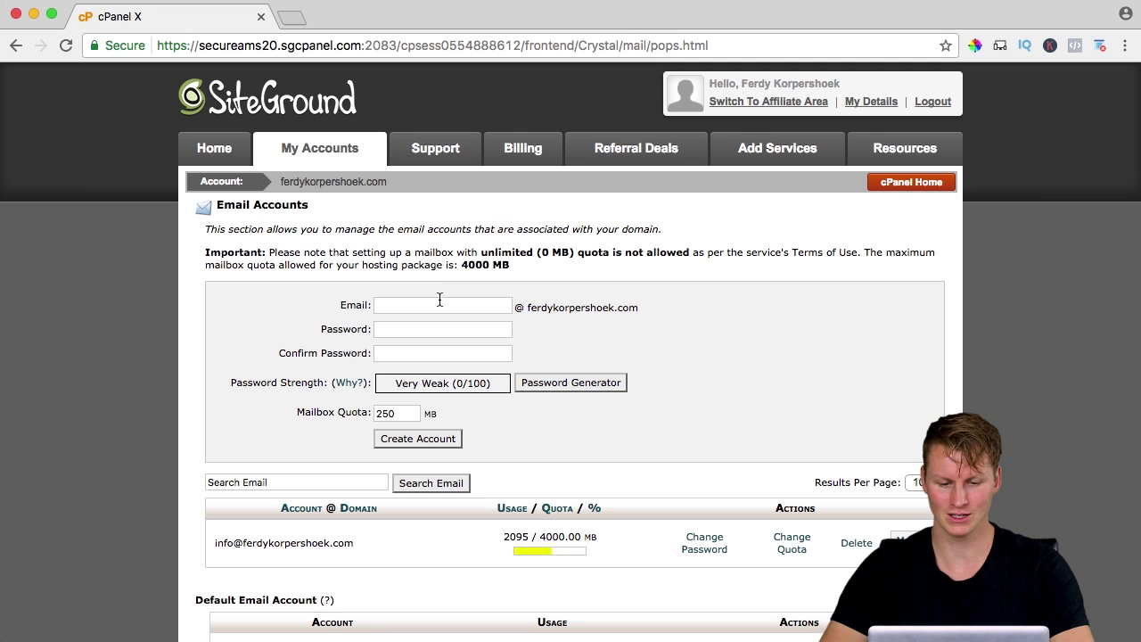
Create the email account 'new' with a password and a 1000 MB mailbox quota
{"action": "left_click", "coordinate": [440, 304]}
{"action": "type", "text": "new"}
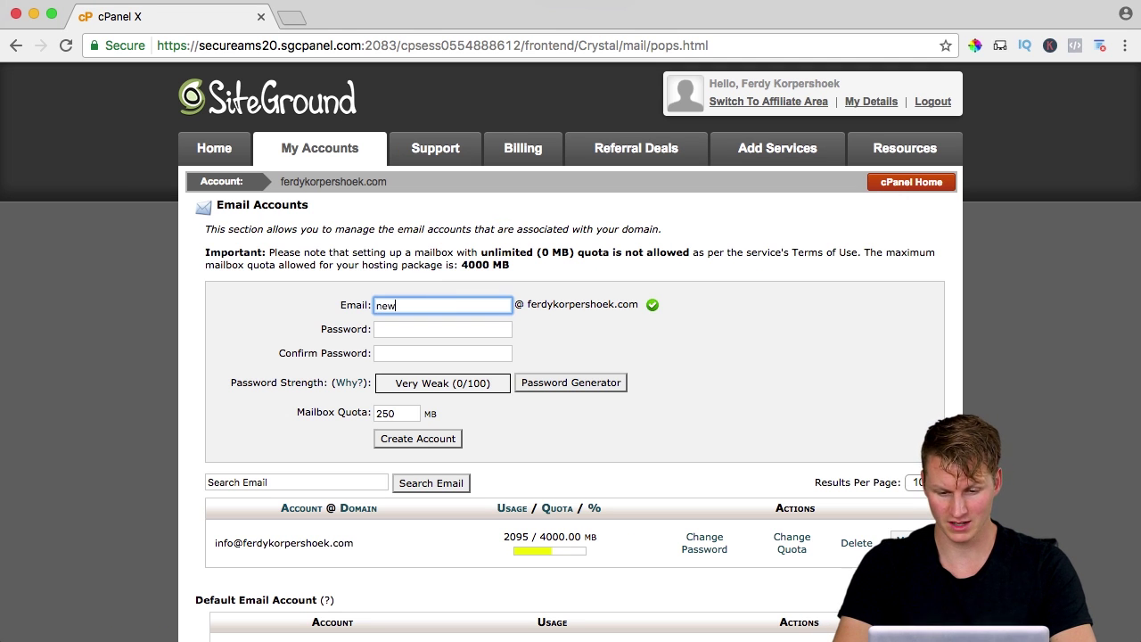
{"action": "key", "text": "Tab"}
{"action": "type", "text": "•••••••••"}
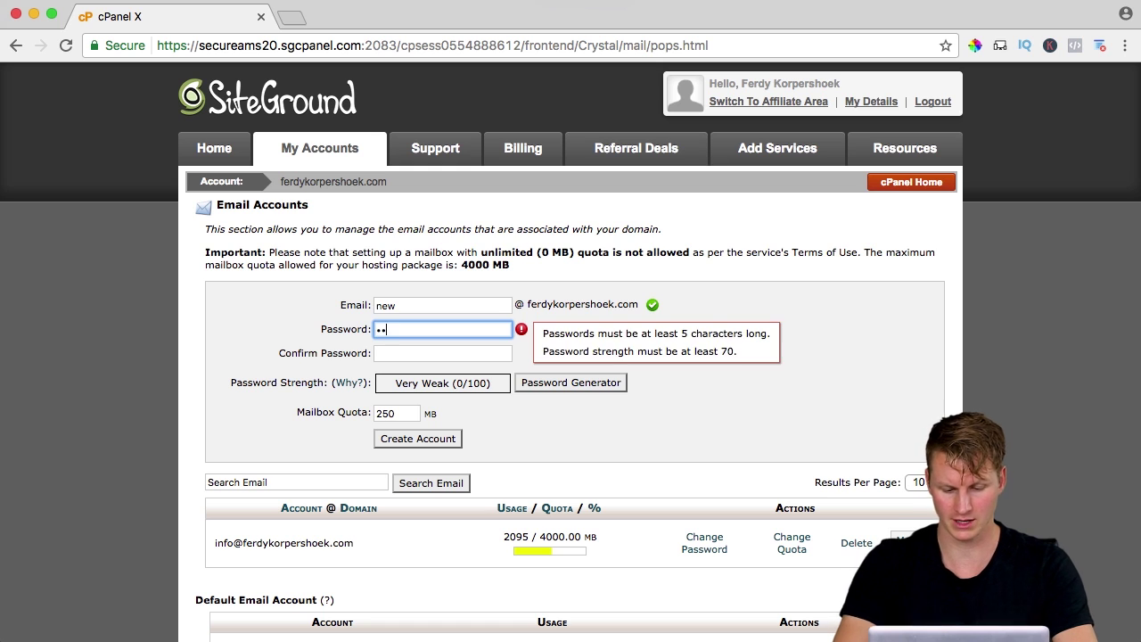
{"action": "key", "text": "Tab"}
{"action": "type", "text": "•••••••••"}
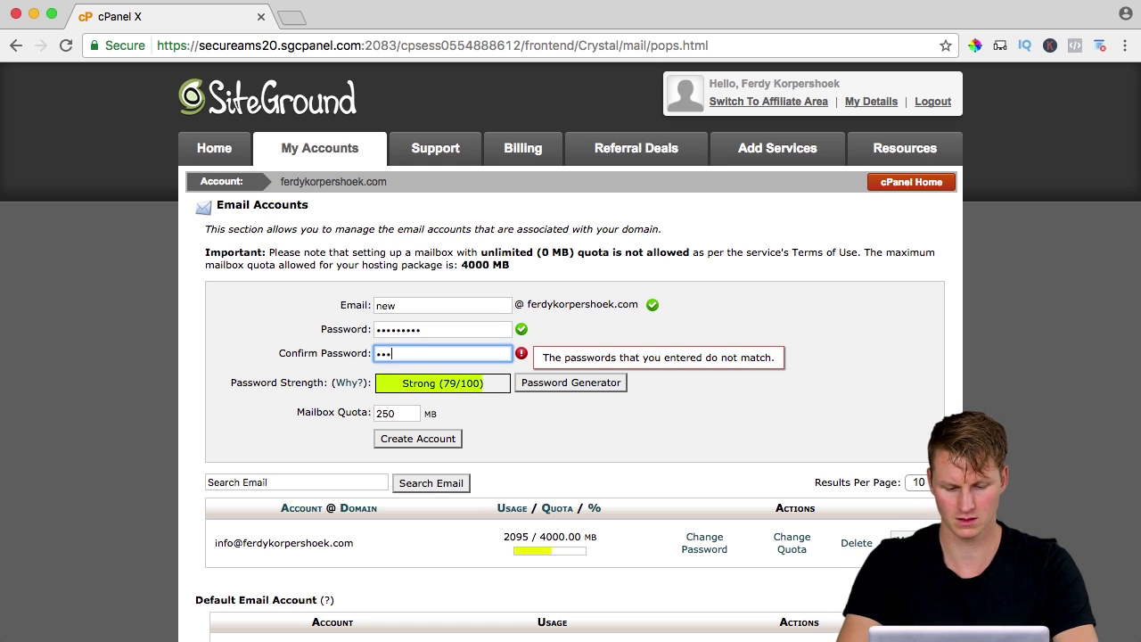
{"action": "double_click", "coordinate": [400, 412]}
{"action": "key", "text": "BackSpace"}
{"action": "type", "text": "1000"}
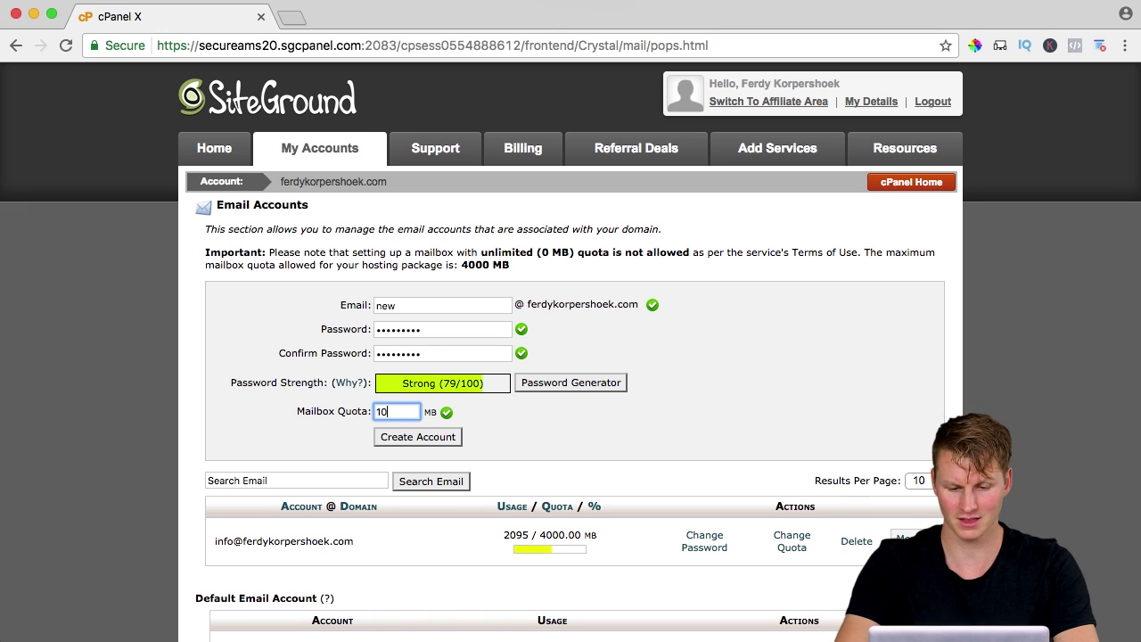
{"action": "left_click", "coordinate": [419, 437]}
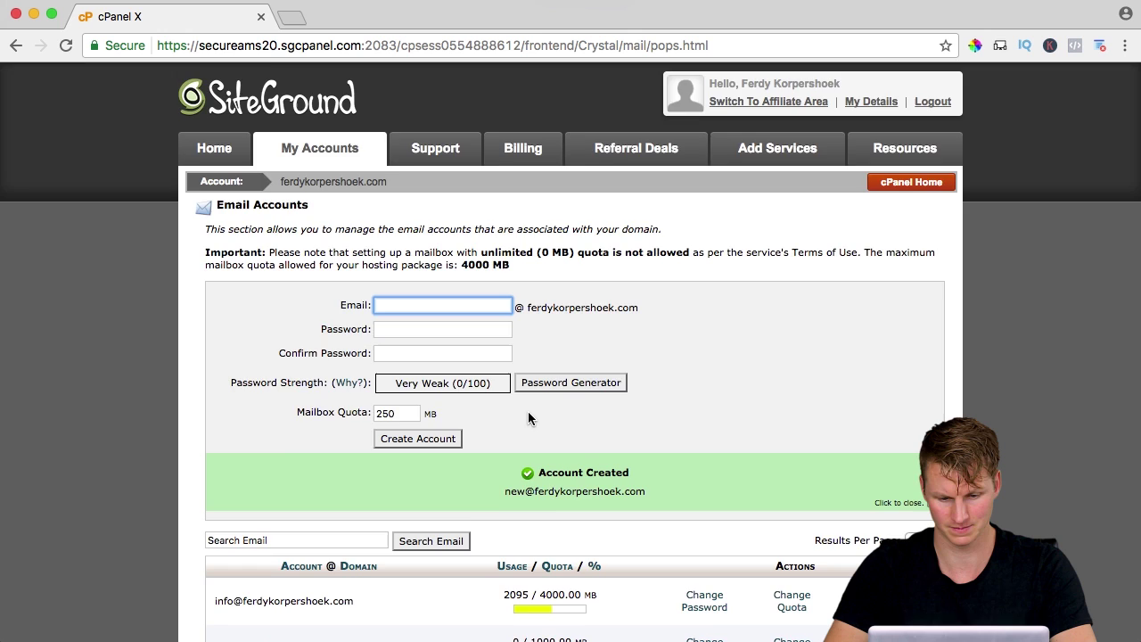
{"action": "scroll", "coordinate": [528, 411], "scroll_direction": "down", "scroll_amount": 3}
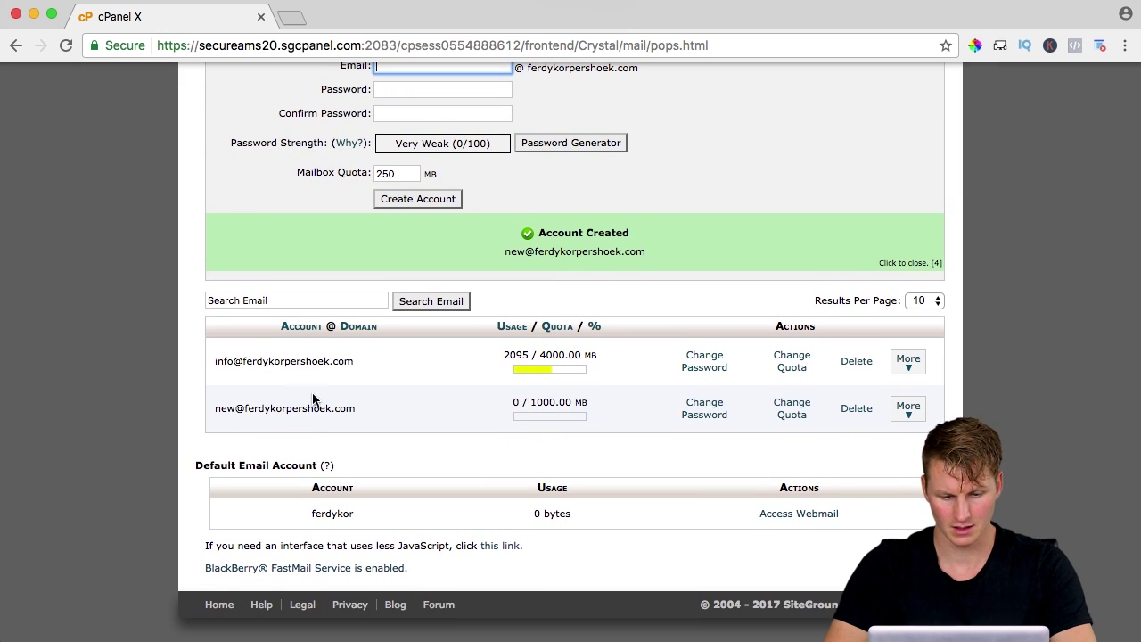
{"action": "left_click", "coordinate": [916, 416]}
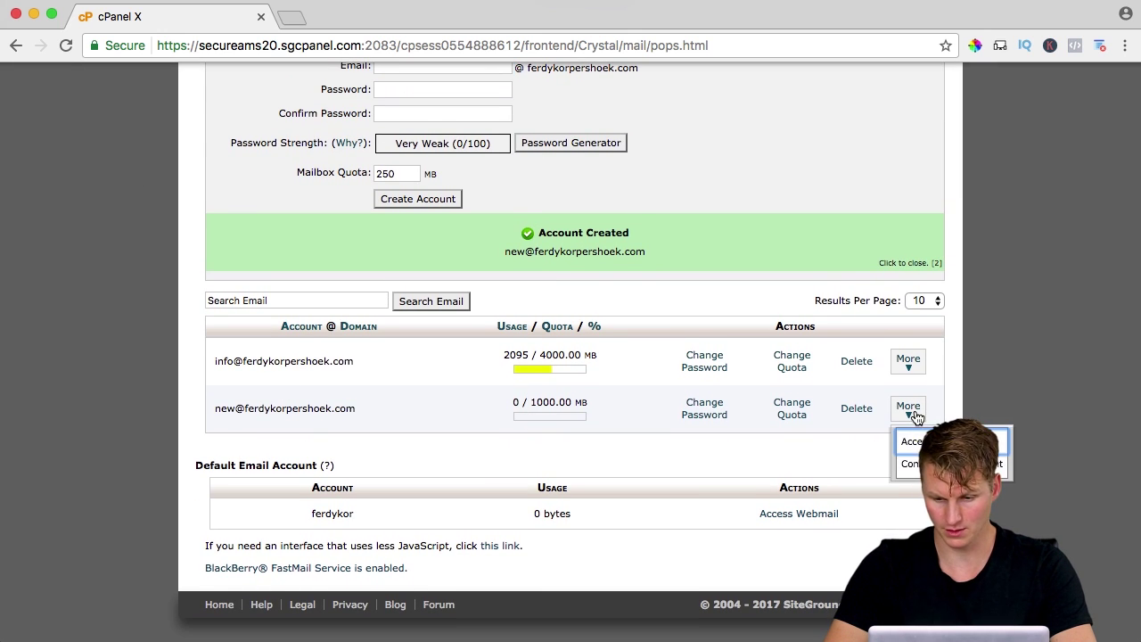
Open the new account's webmail and send a bodiless 'Test from webmail' message to itself
{"action": "left_click", "coordinate": [912, 437]}
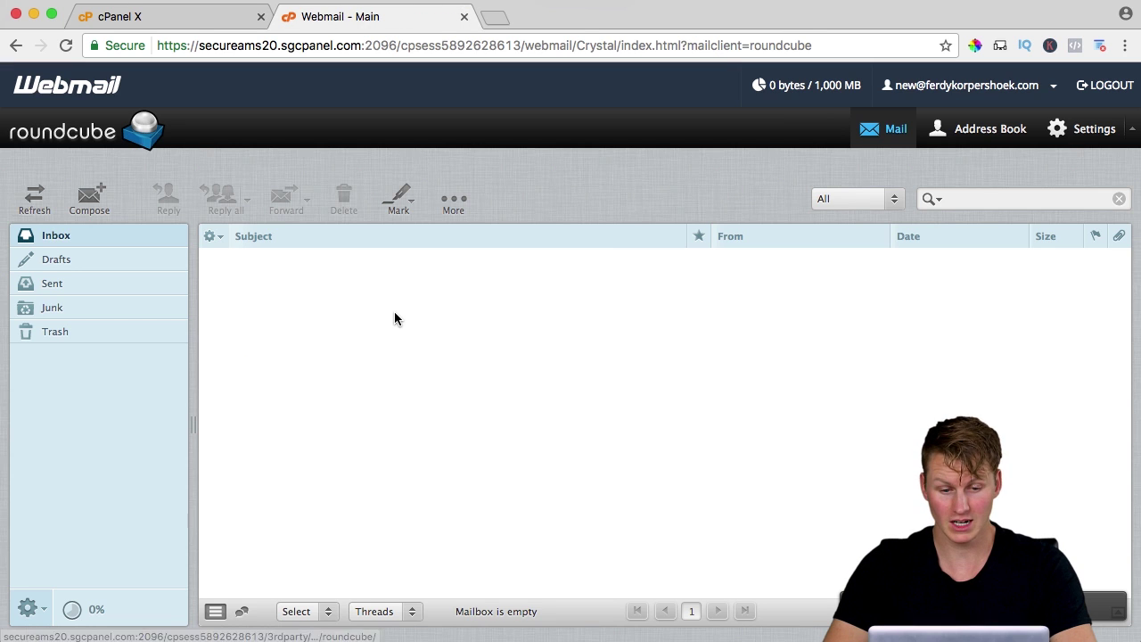
{"action": "left_click", "coordinate": [95, 198]}
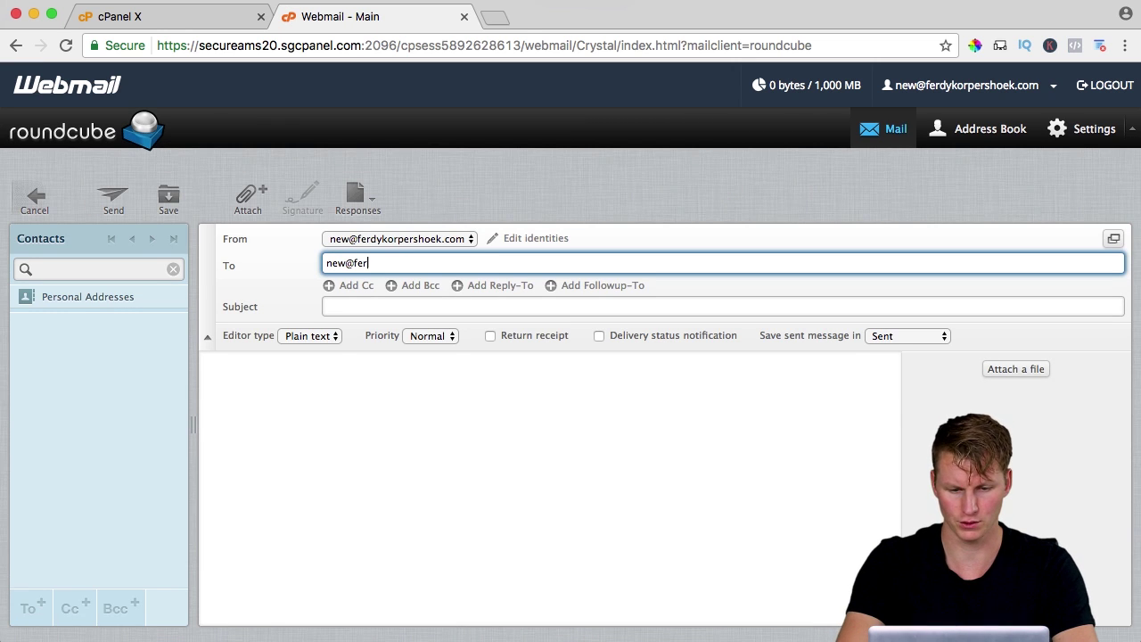
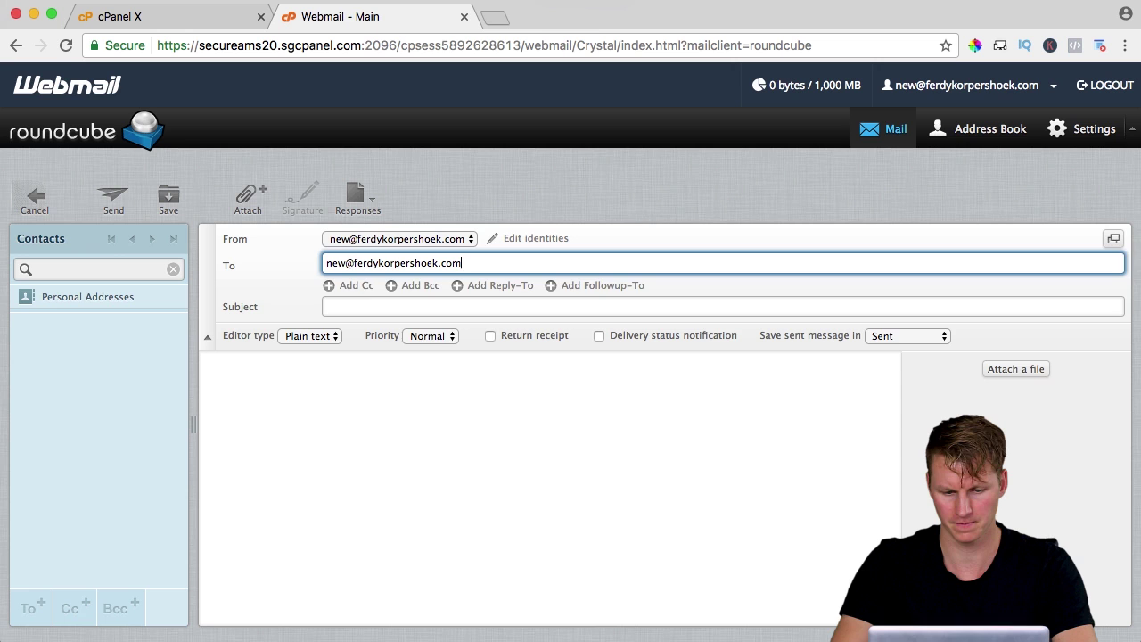
{"action": "key", "text": "Tab"}
{"action": "type", "text": "Test from"}
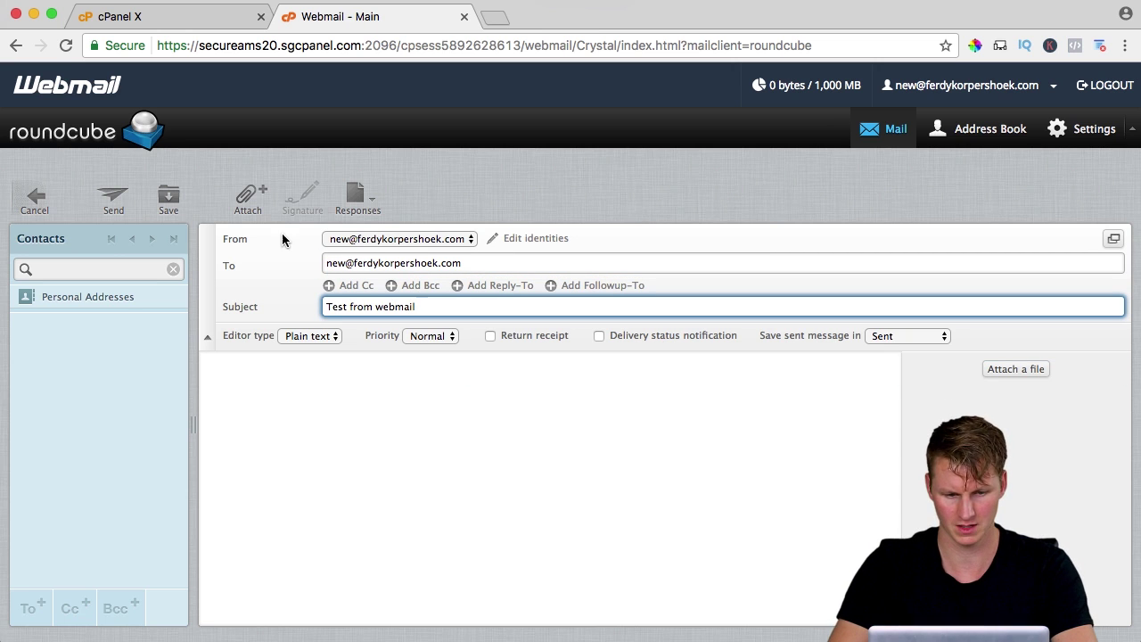
{"action": "type", "text": " webmail"}
{"action": "left_click", "coordinate": [114, 201]}
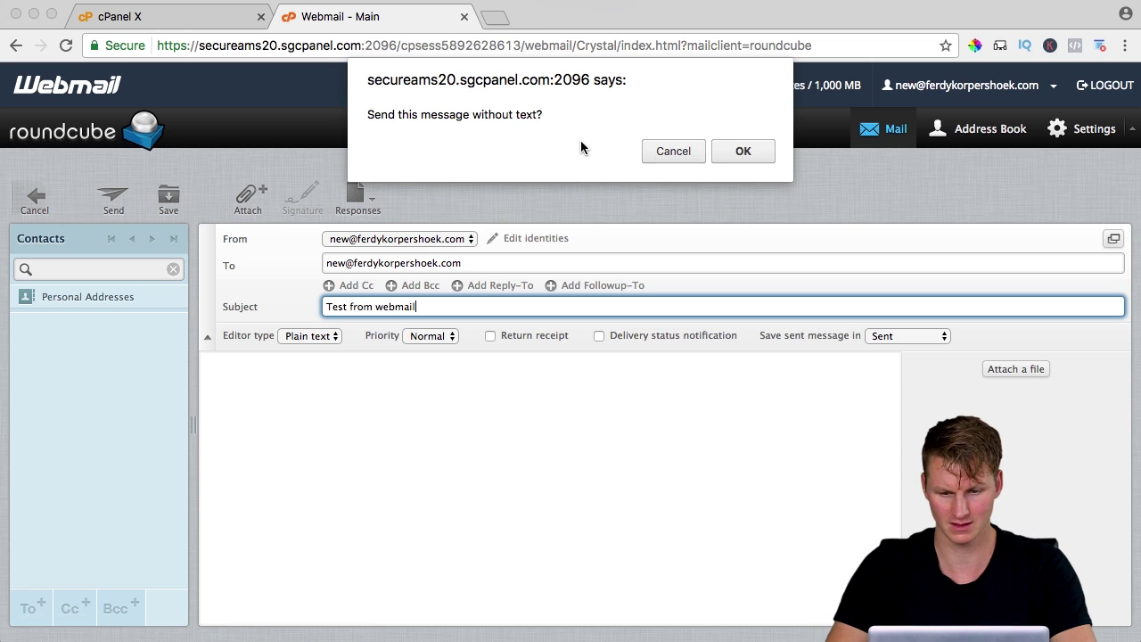
{"action": "left_click", "coordinate": [738, 153]}
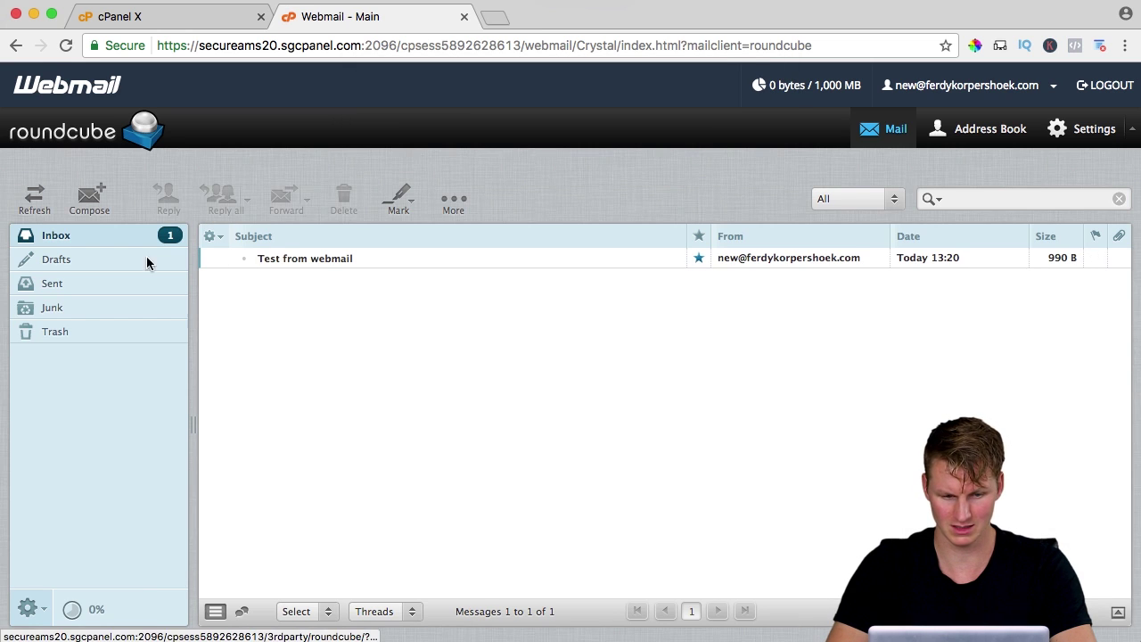
Confirm the test message is in Roundcube's Sent folder, then return to Apple Mail
{"action": "left_click", "coordinate": [79, 283]}
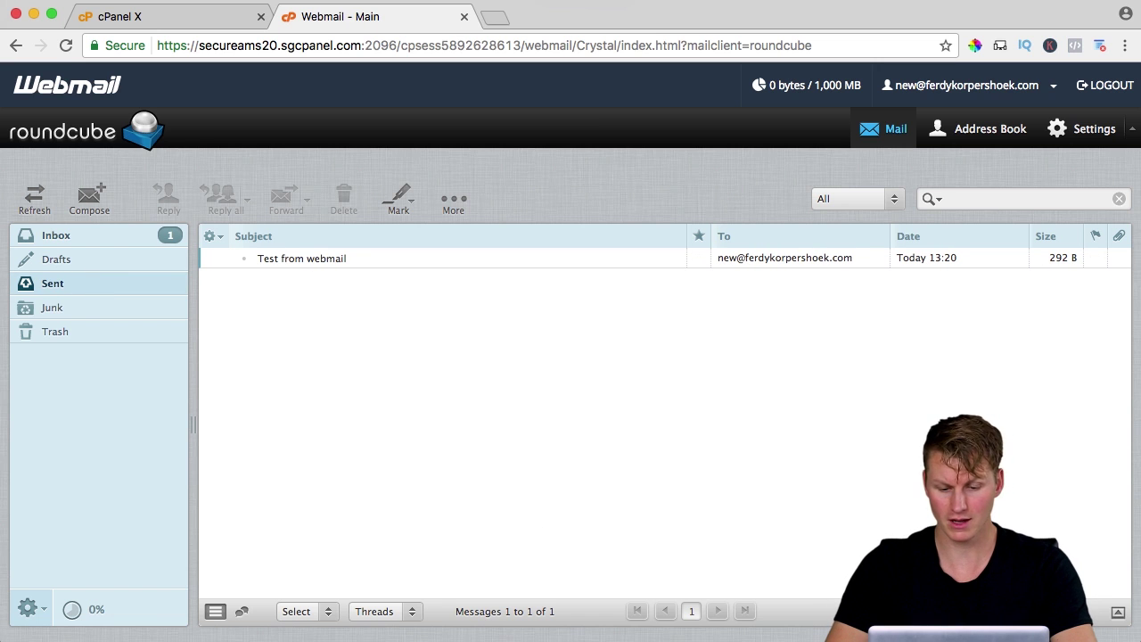
{"action": "mouse_move", "coordinate": [632, 636]}
{"action": "left_click", "coordinate": [583, 637]}
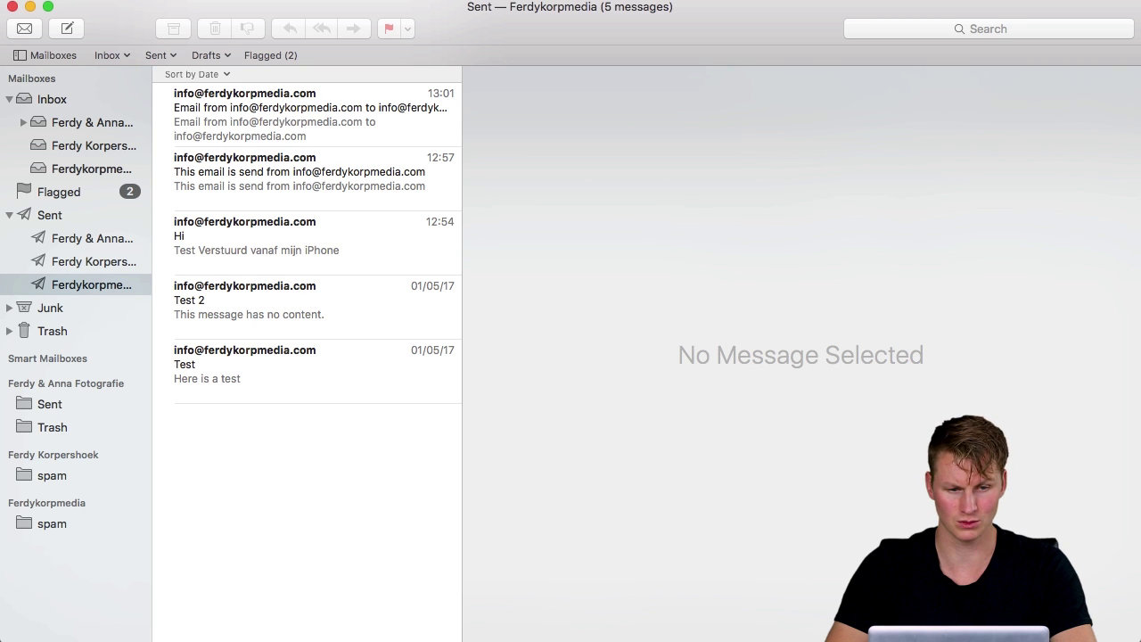
Open Mail's Internet Accounts and choose Add Other Account > Mail account
{"action": "left_click", "coordinate": [56, 0]}
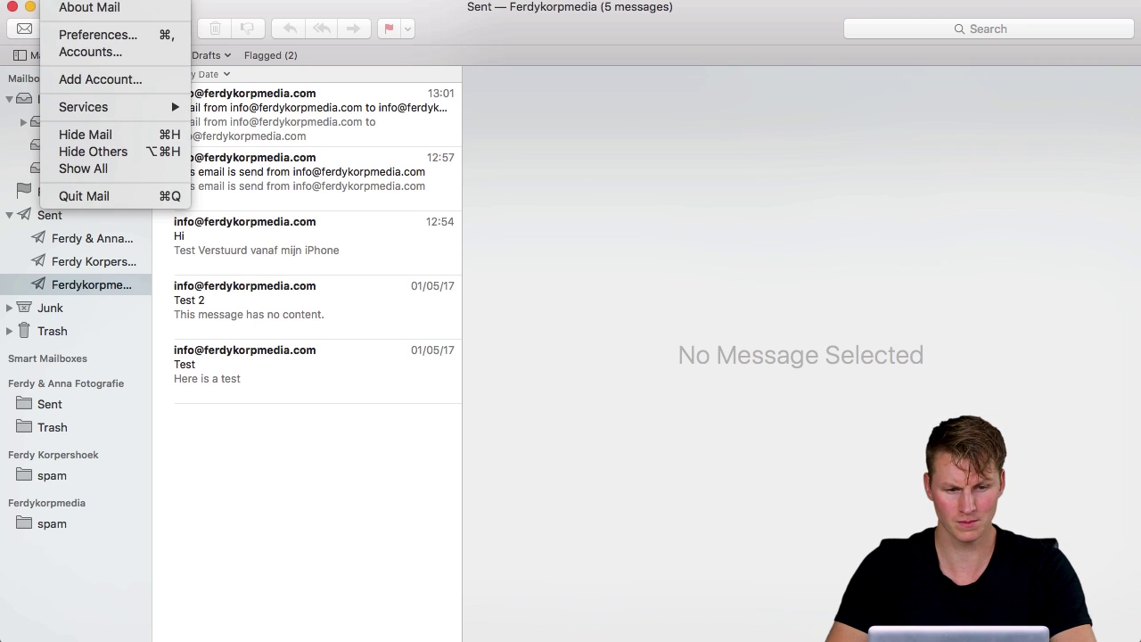
{"action": "left_click", "coordinate": [87, 51]}
{"action": "scroll", "coordinate": [660, 294], "scroll_direction": "down", "scroll_amount": 5}
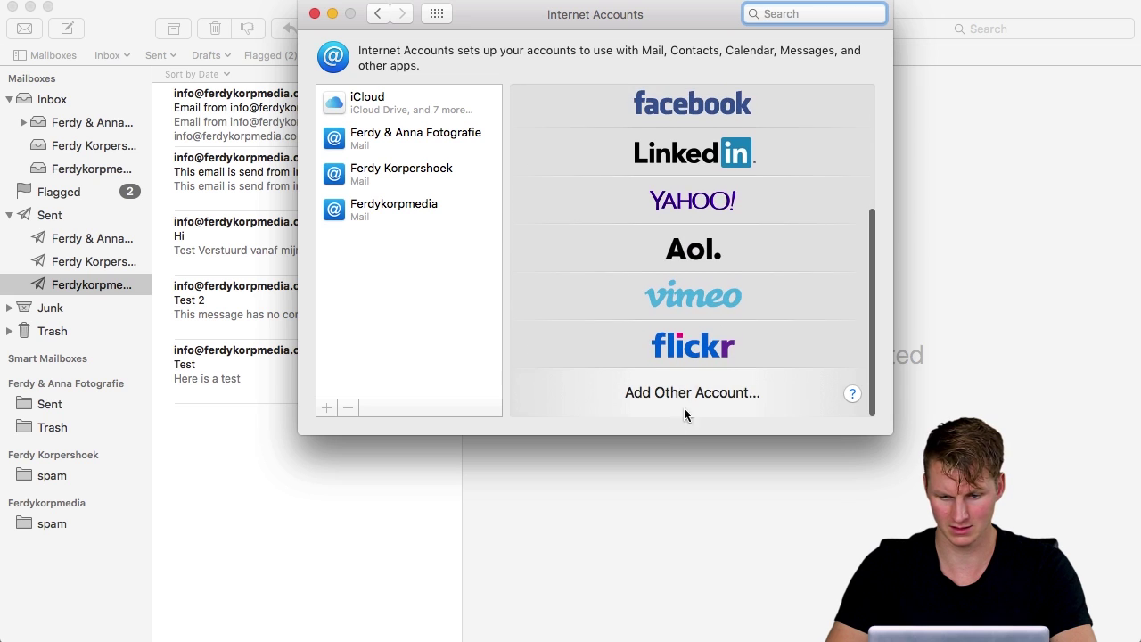
{"action": "left_click", "coordinate": [672, 394]}
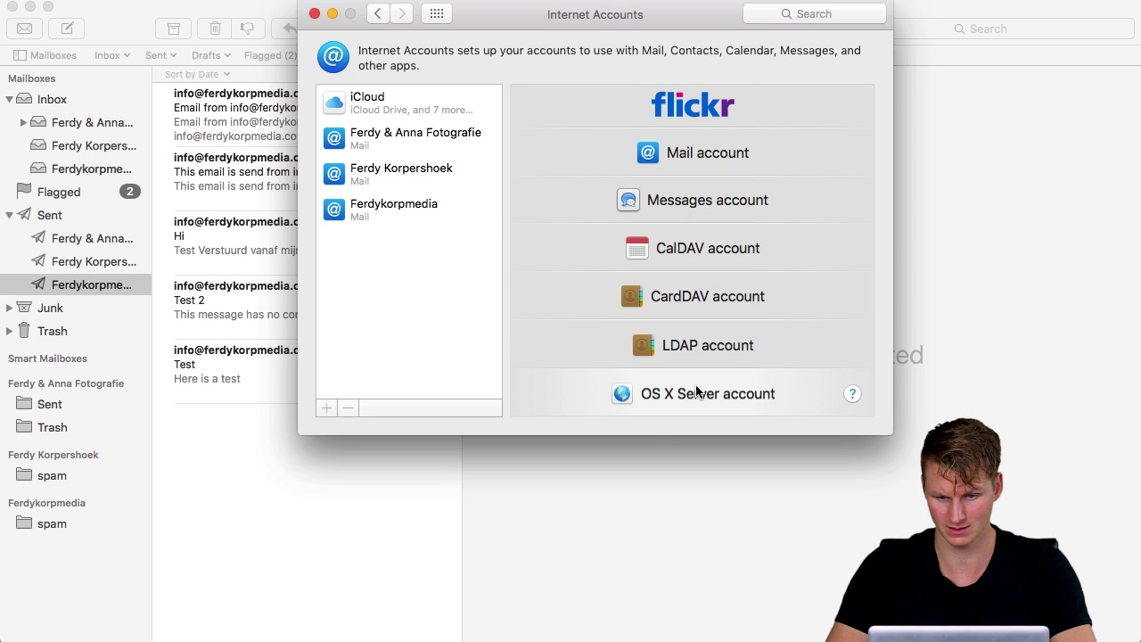
{"action": "left_click", "coordinate": [688, 158]}
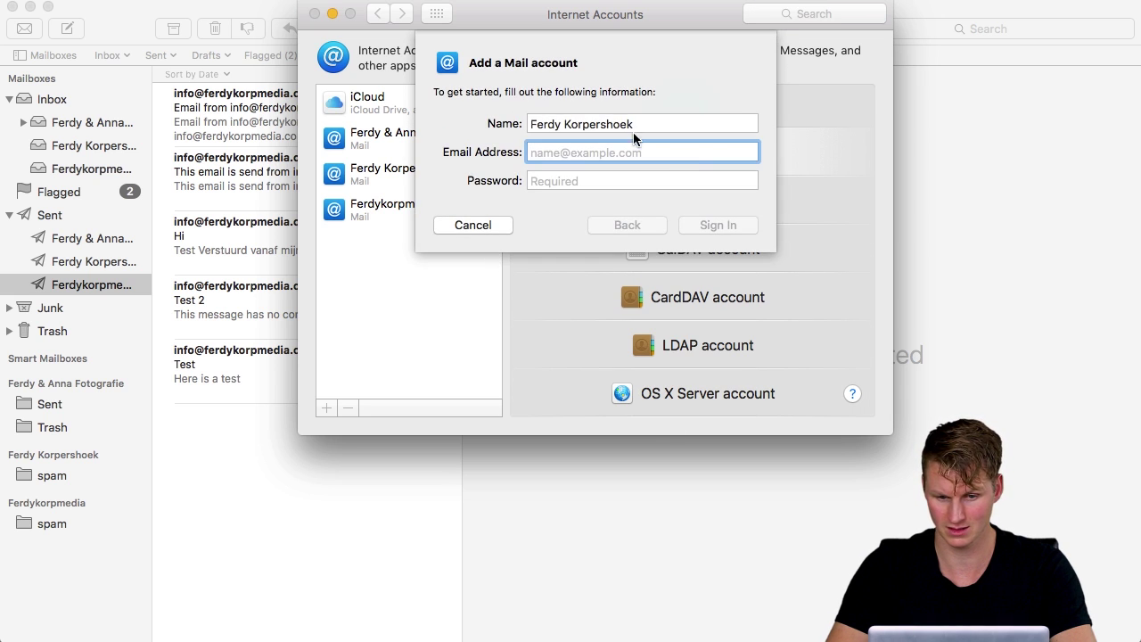
Enter the name NEW, the new mailbox's email address and password, then sign in
{"action": "key", "text": "BackSpace"}
{"action": "type", "text": "NEW"}
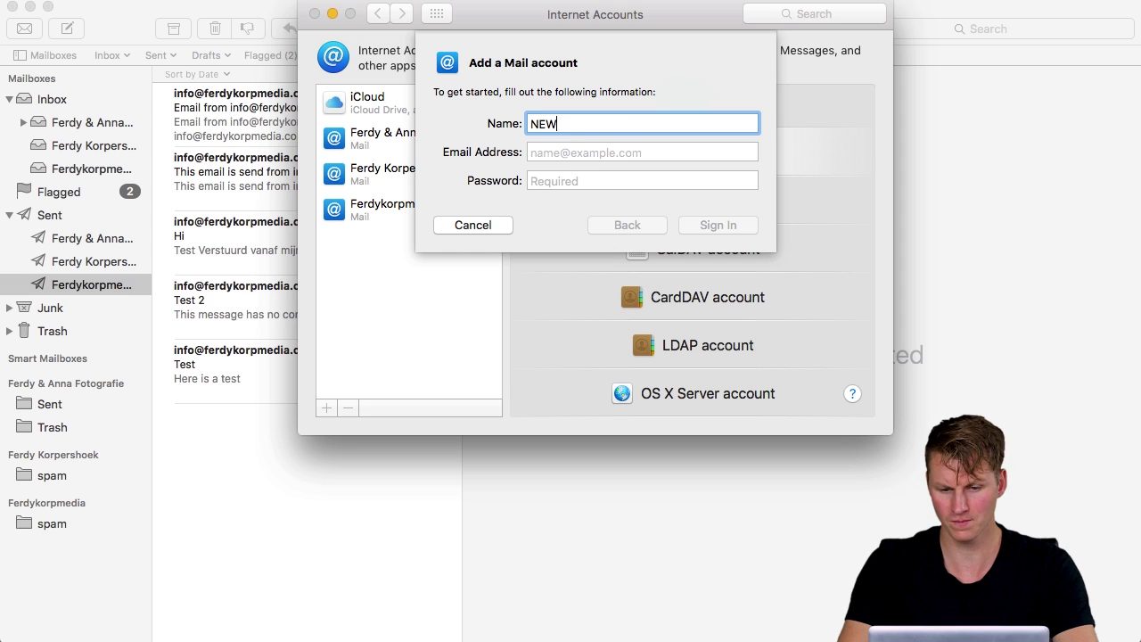
{"action": "left_click", "coordinate": [642, 152]}
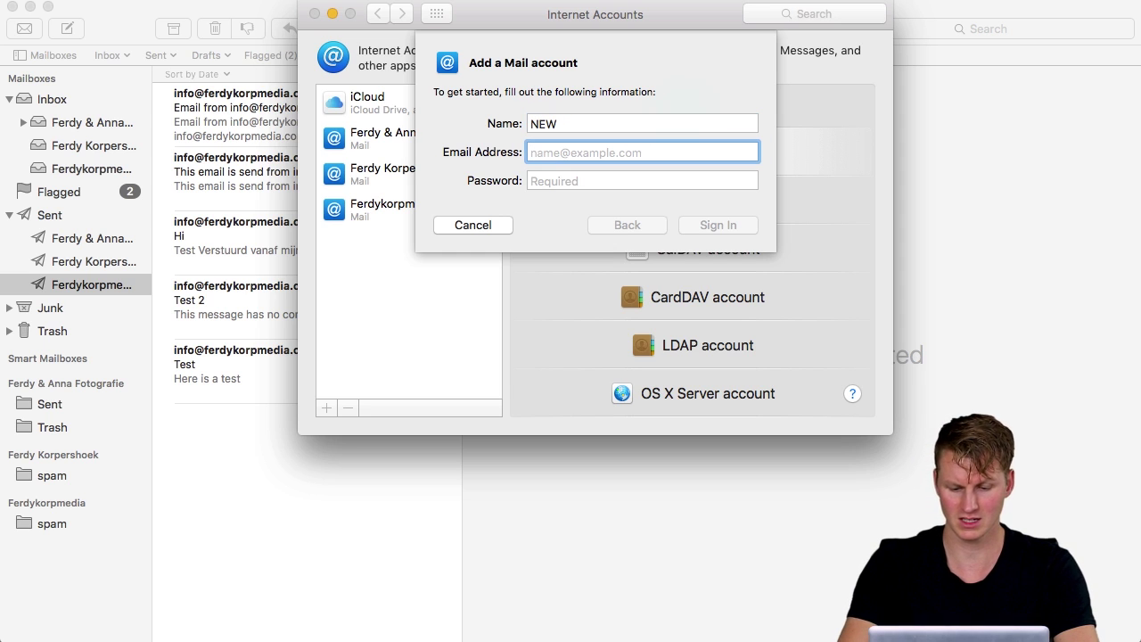
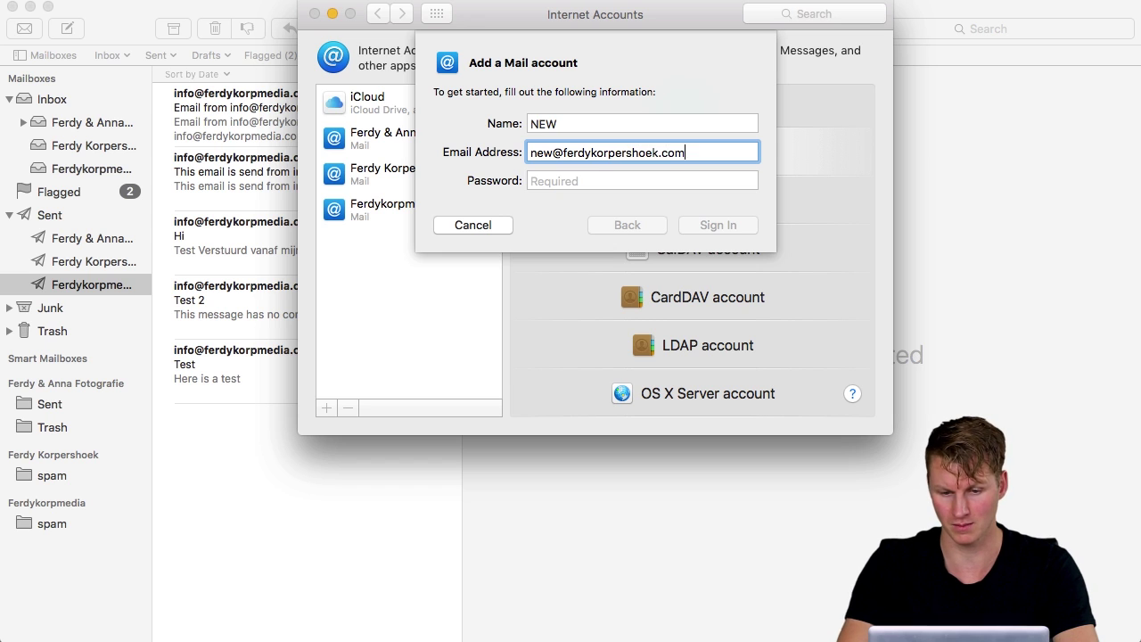
{"action": "key", "text": "Tab"}
{"action": "type", "text": "•"}
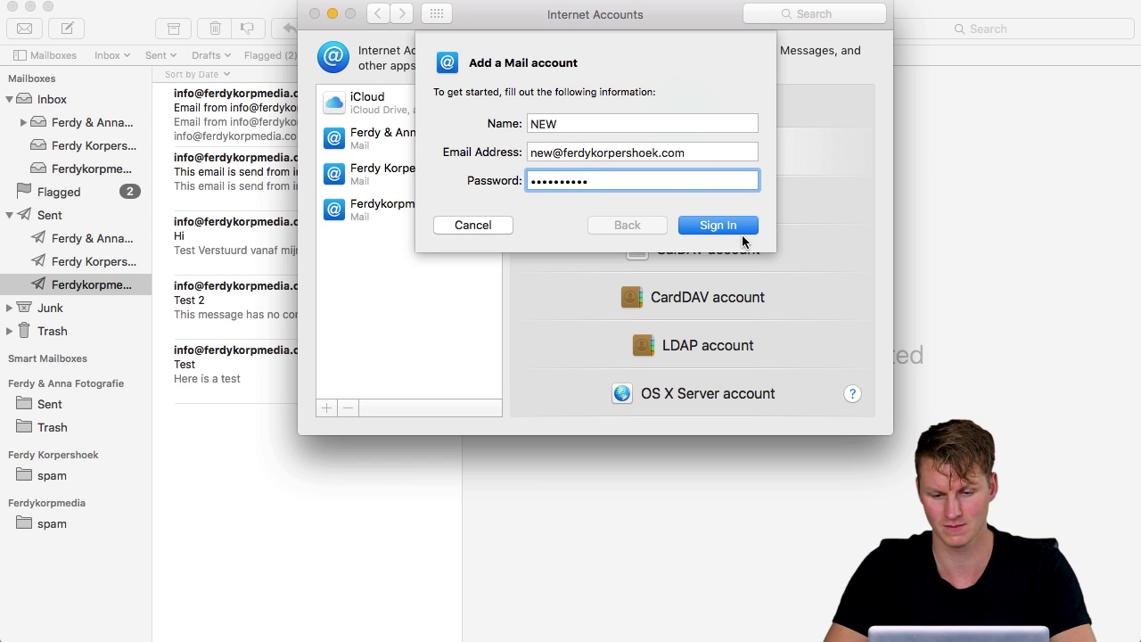
{"action": "left_click", "coordinate": [738, 228]}
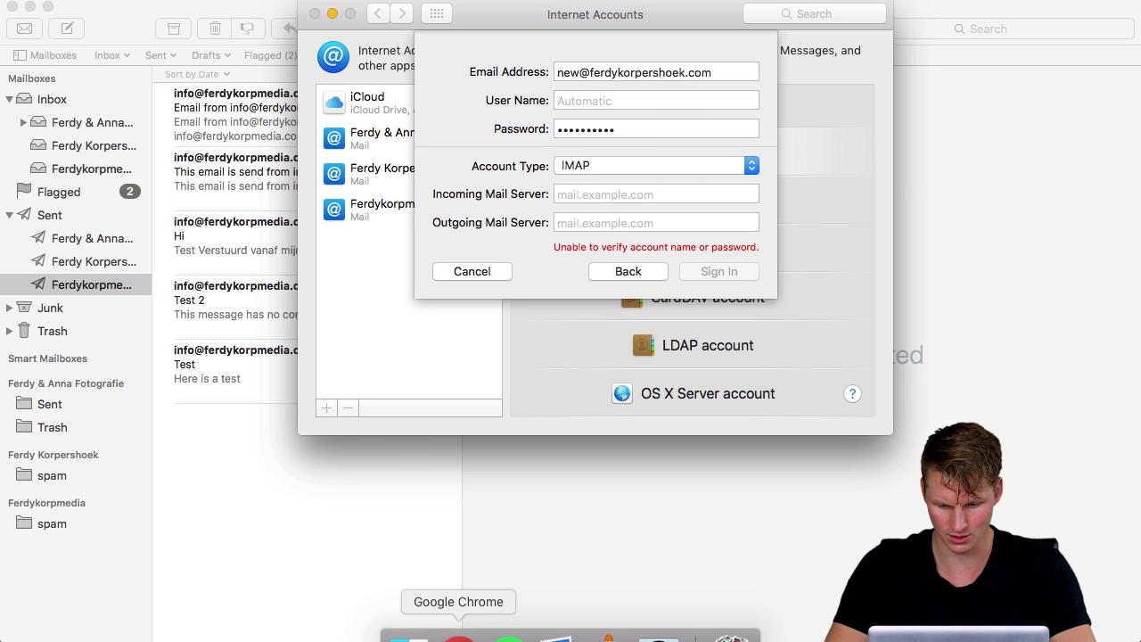
In cPanel, open Configure Mail Client for the new account and select secureams20.sgcpanel.com
{"action": "left_click", "coordinate": [458, 636]}
{"action": "left_click", "coordinate": [187, 18]}
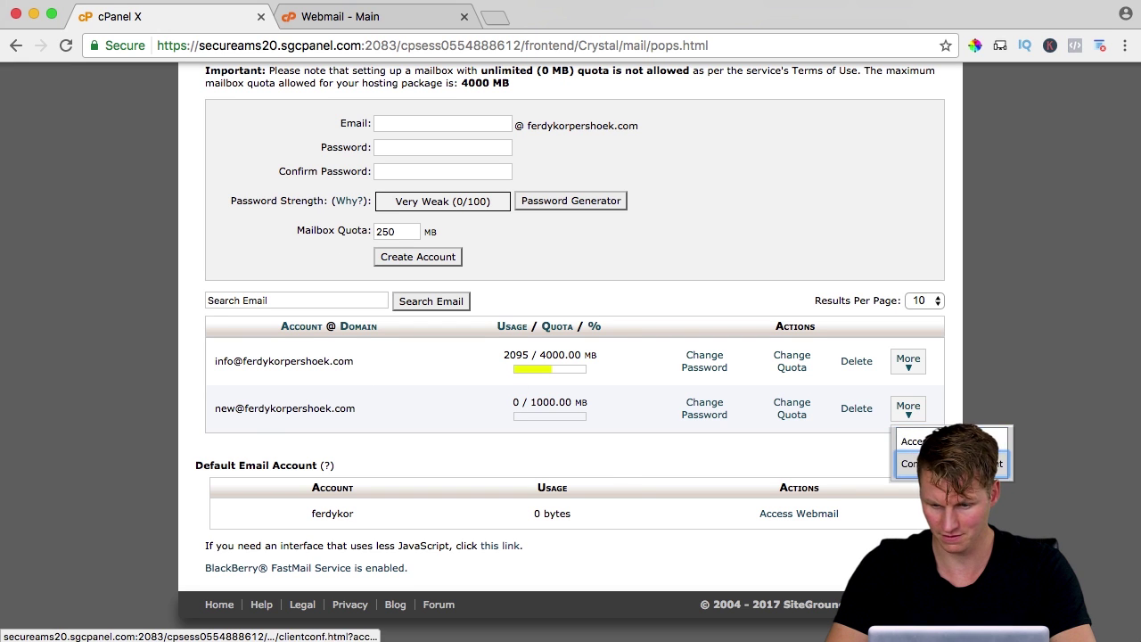
{"action": "left_click", "coordinate": [914, 463]}
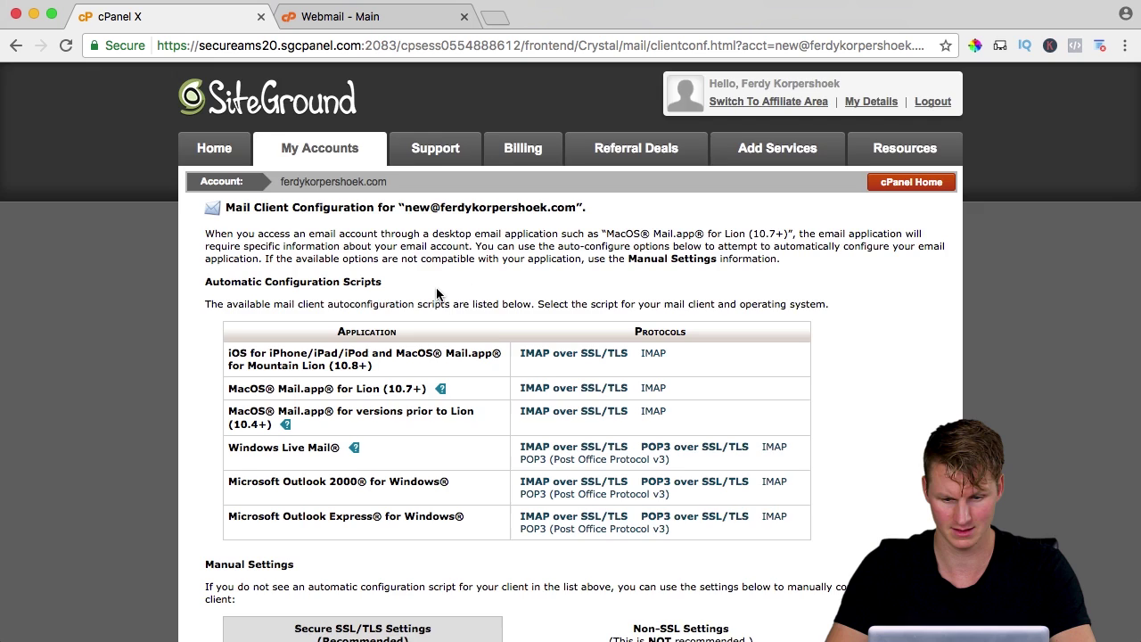
{"action": "scroll", "coordinate": [437, 290], "scroll_direction": "down", "scroll_amount": 10}
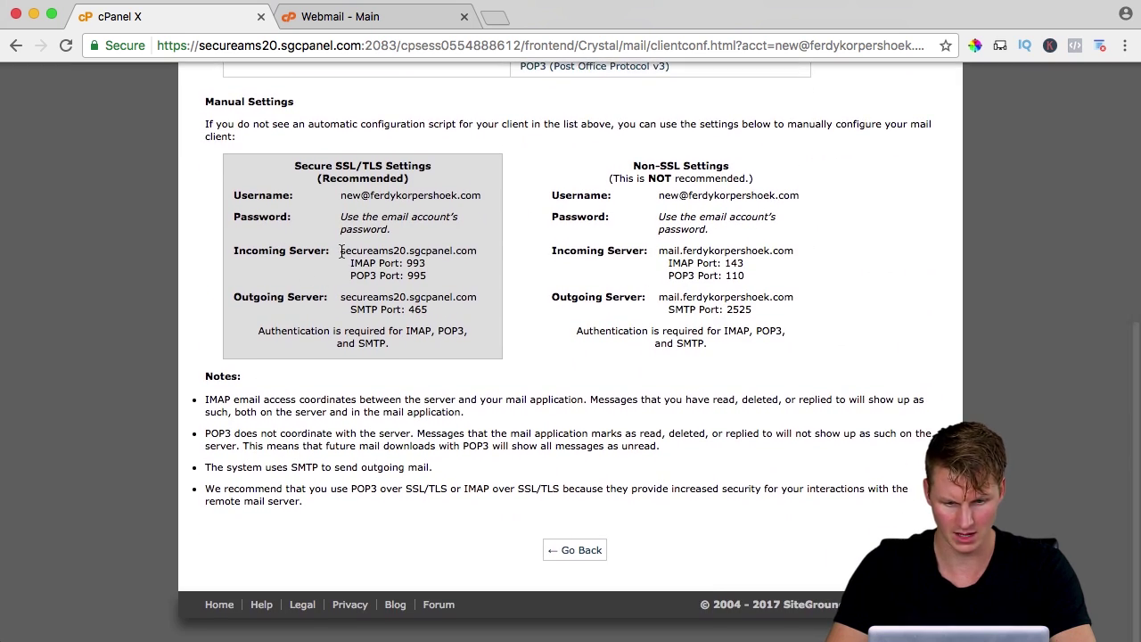
{"action": "left_click_drag", "start_coordinate": [341, 251], "coordinate": [473, 253]}
{"action": "key", "text": "super+c"}
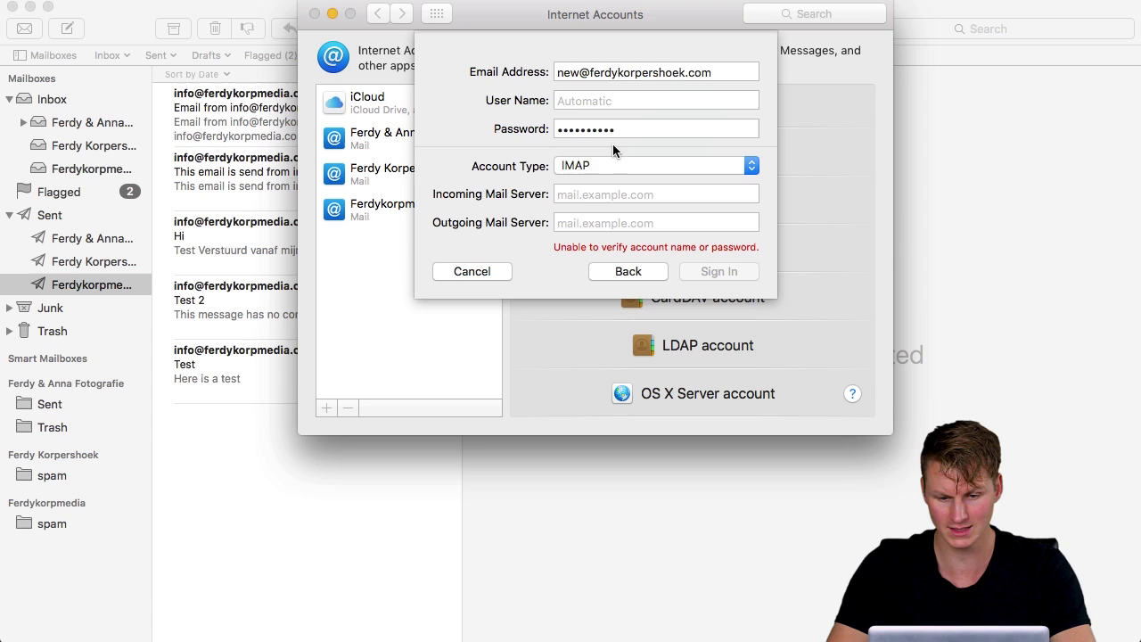
Set secureams20.sgcpanel.com as both the incoming and outgoing mail server
{"action": "left_click", "coordinate": [592, 194]}
{"action": "key", "text": "super+v"}
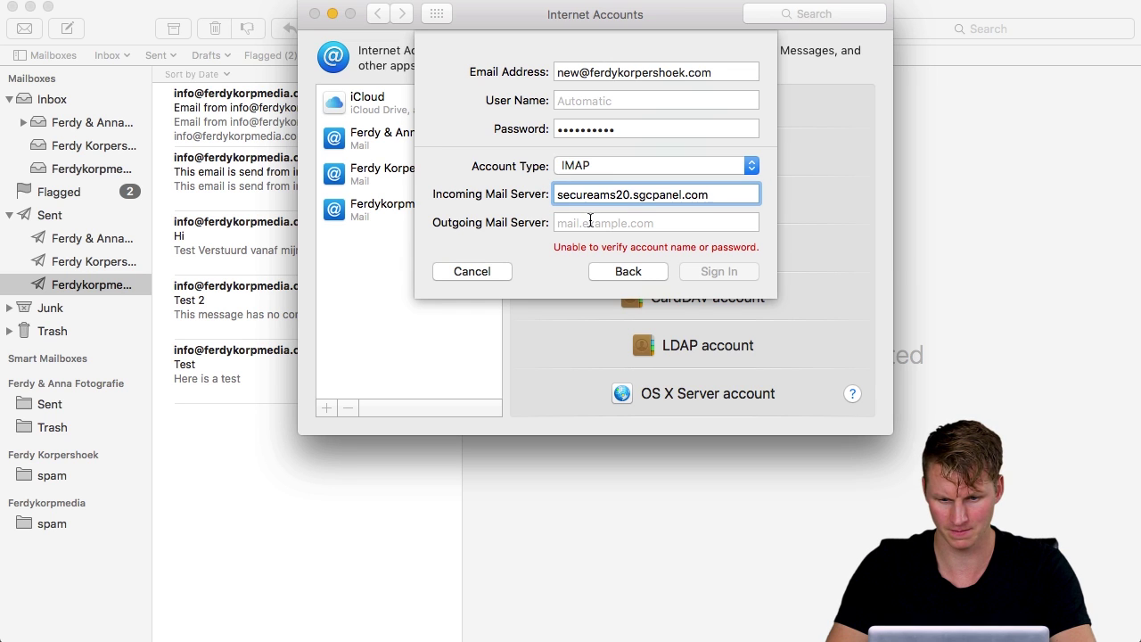
{"action": "left_click", "coordinate": [591, 224]}
{"action": "key", "text": "super+v"}
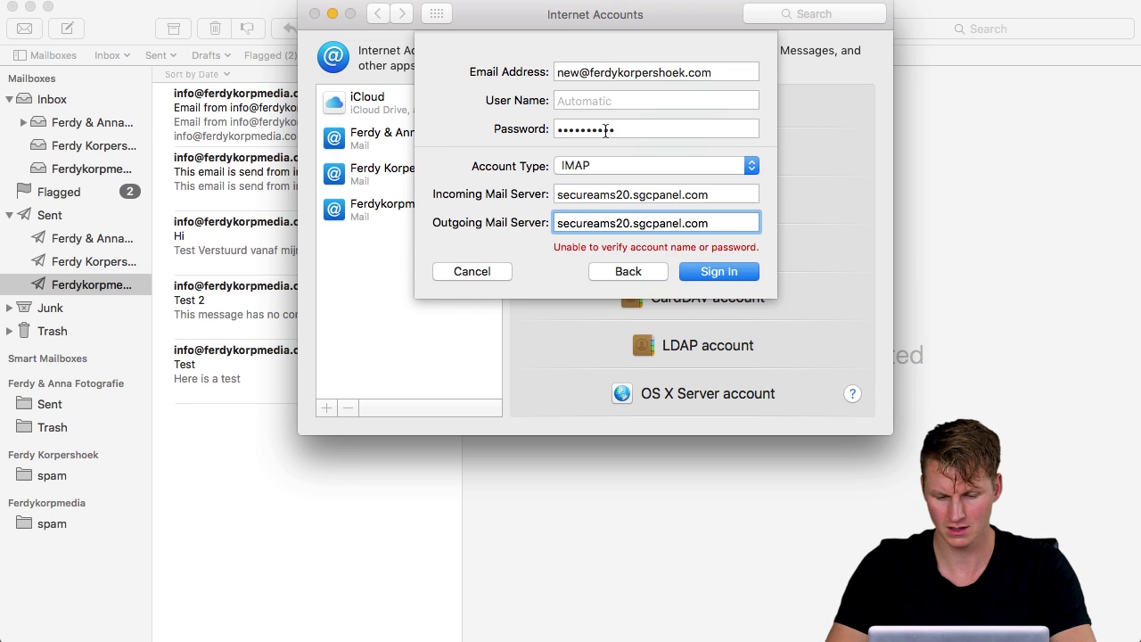
Use the full email address as user name, sign in, and finish with Mail enabled
{"action": "triple_click", "coordinate": [575, 71]}
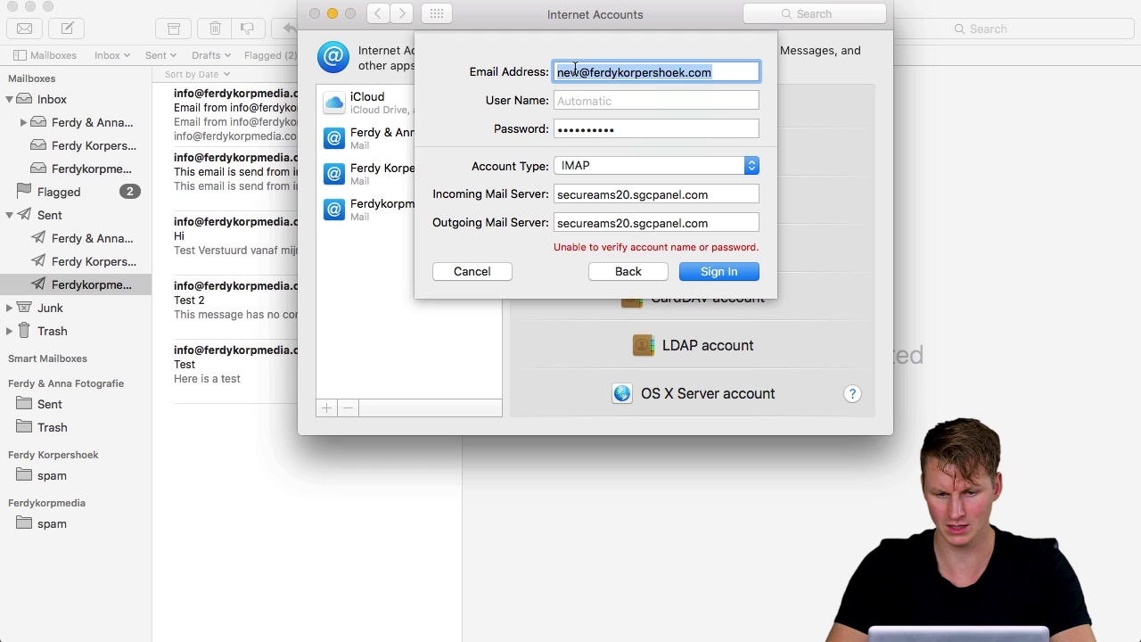
{"action": "key", "text": "super+c"}
{"action": "left_click", "coordinate": [582, 100]}
{"action": "key", "text": "super+v"}
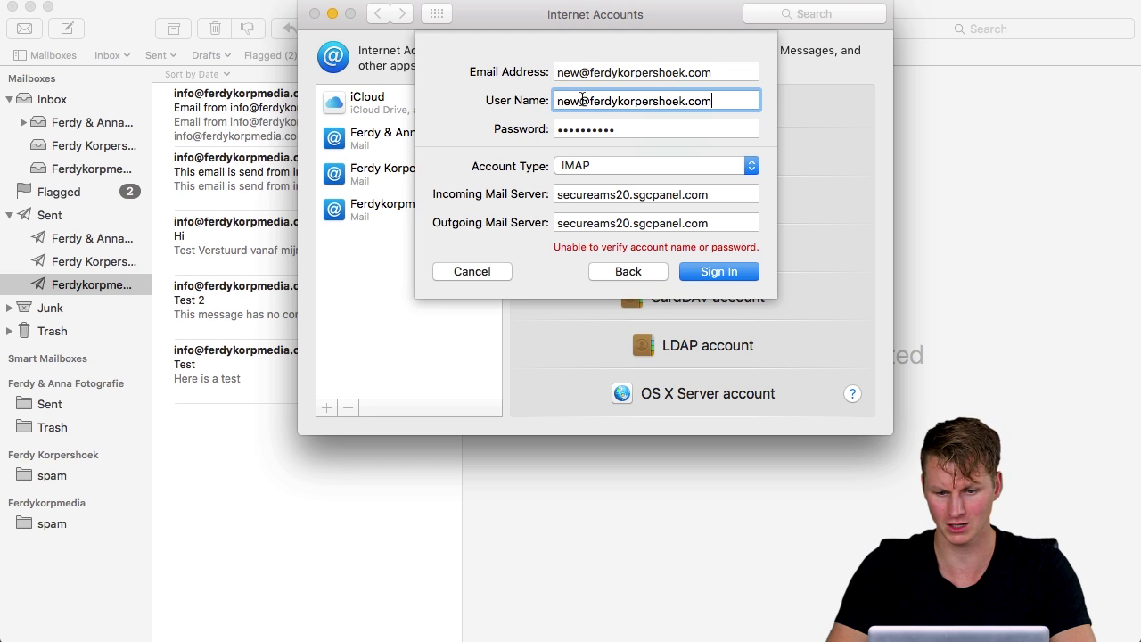
{"action": "left_click", "coordinate": [711, 272]}
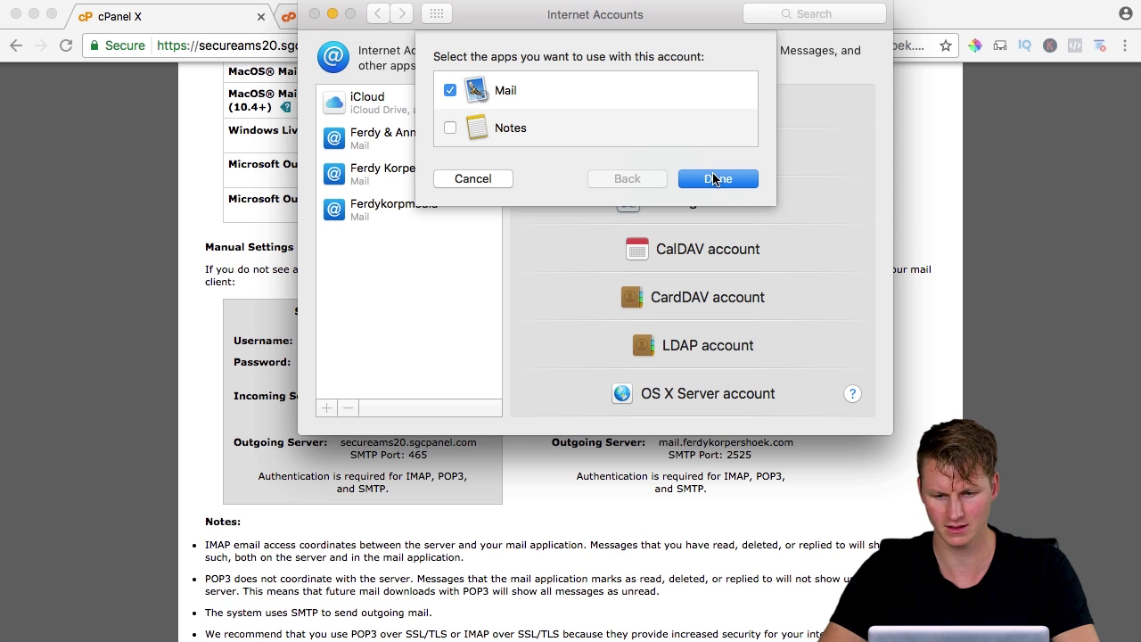
{"action": "left_click", "coordinate": [714, 179]}
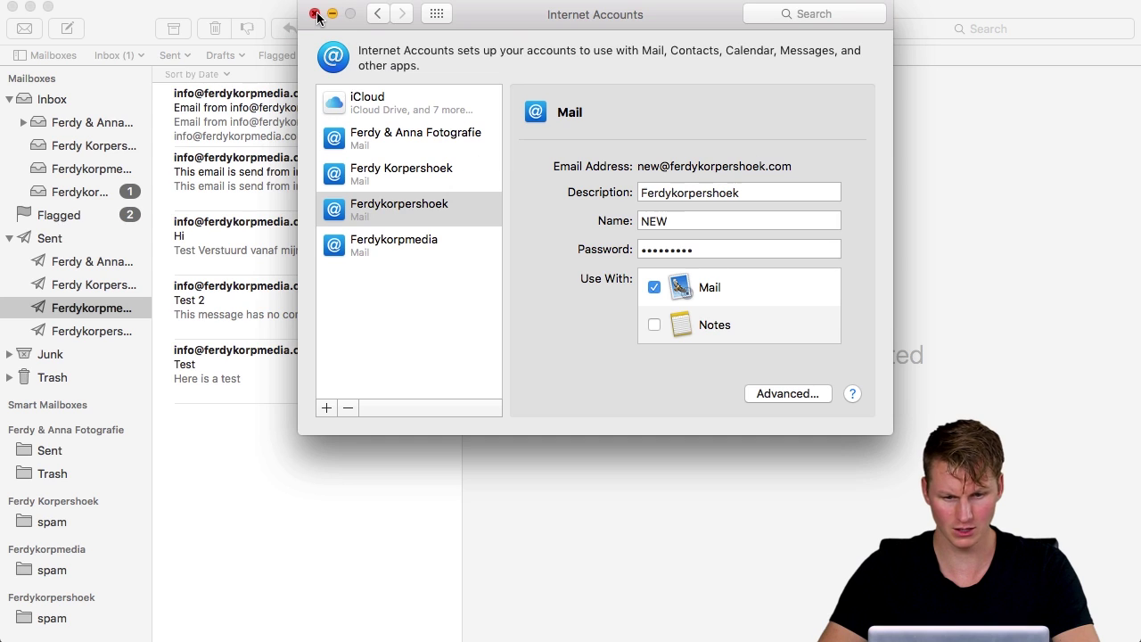
Close Internet Accounts, open the NEW account's inbox and flag the 'Test from webmail' message
{"action": "left_click", "coordinate": [318, 14]}
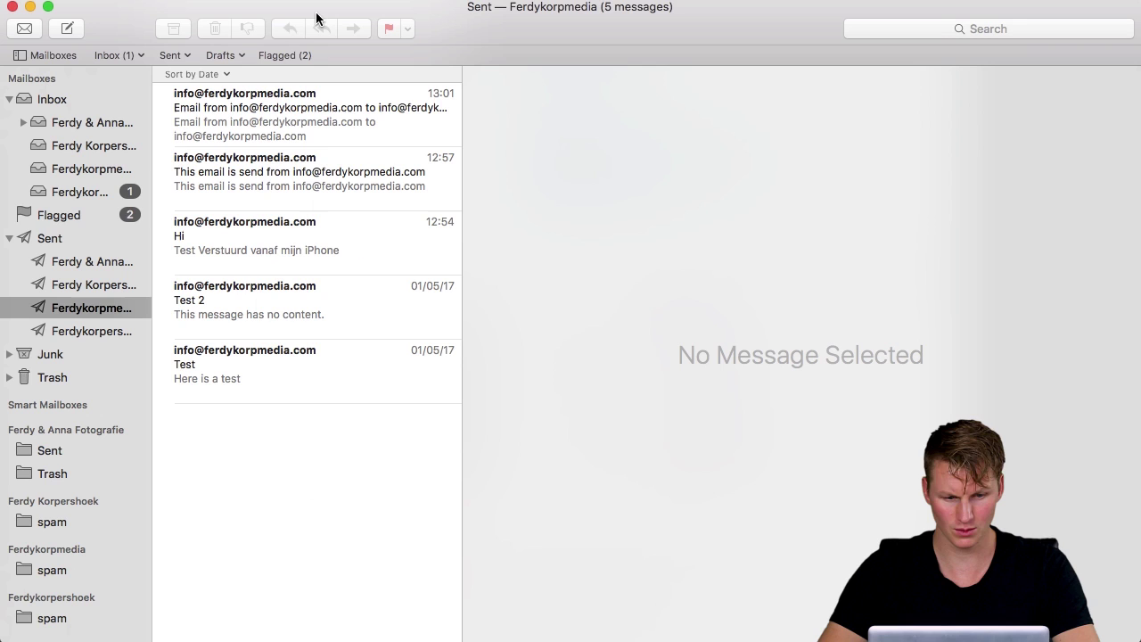
{"action": "left_click", "coordinate": [89, 194]}
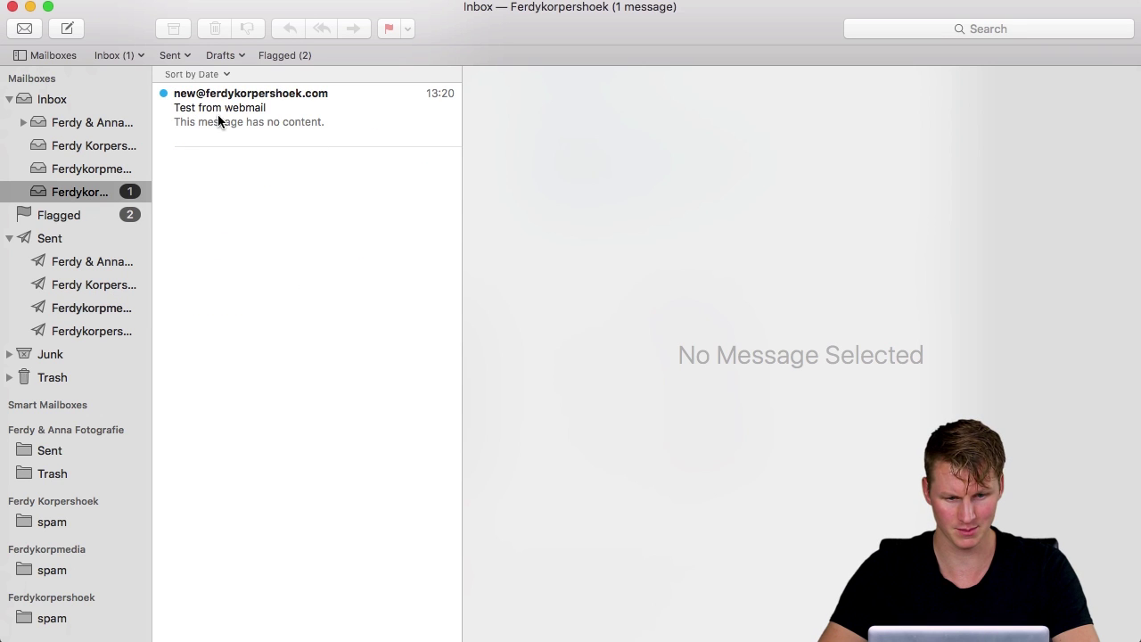
{"action": "left_click", "coordinate": [262, 110]}
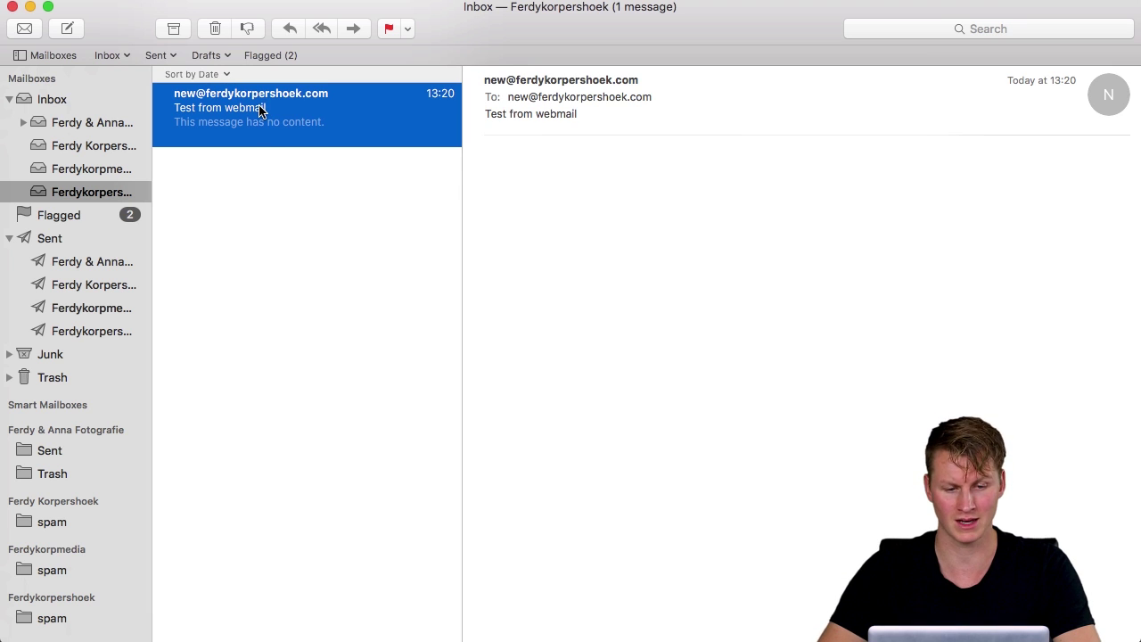
{"action": "left_click", "coordinate": [389, 28]}
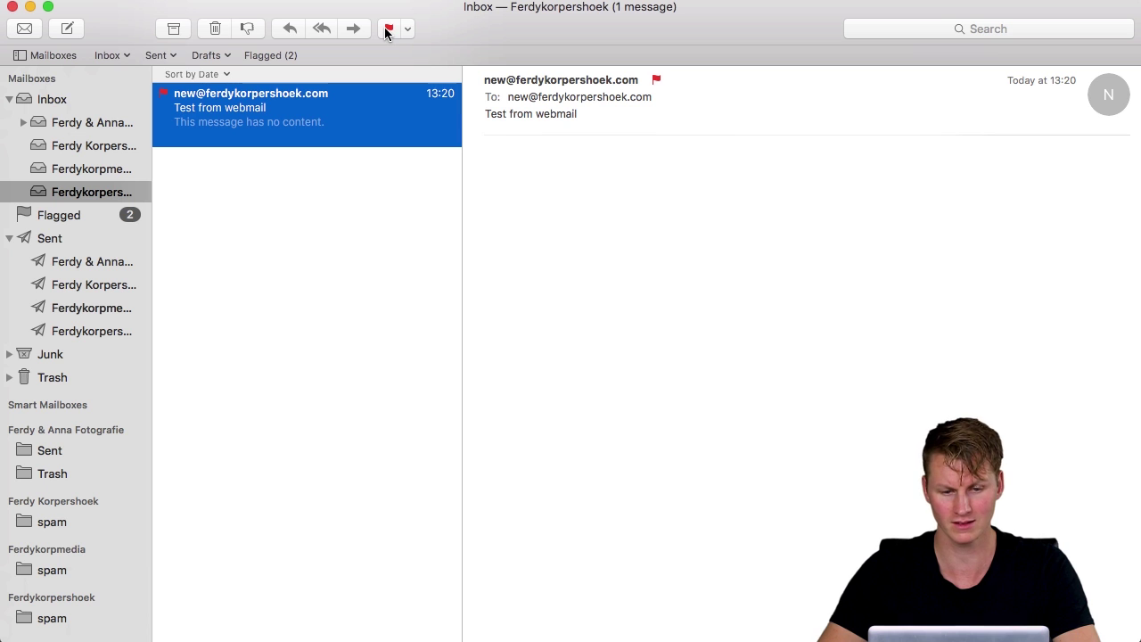
{"action": "left_click", "coordinate": [490, 629]}
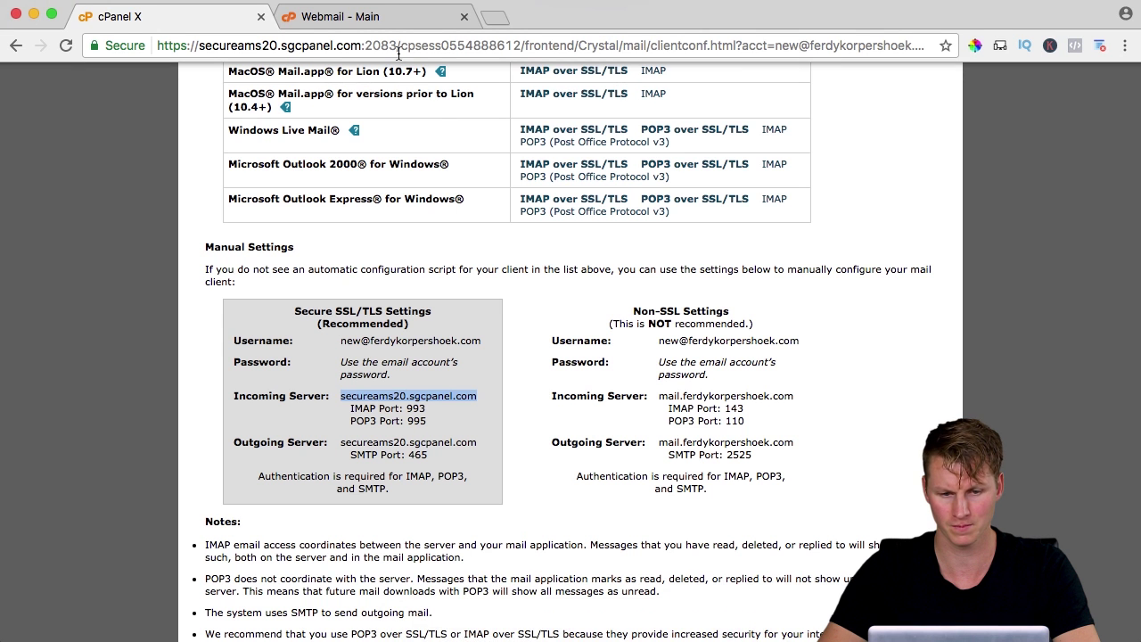
{"action": "left_click", "coordinate": [386, 14]}
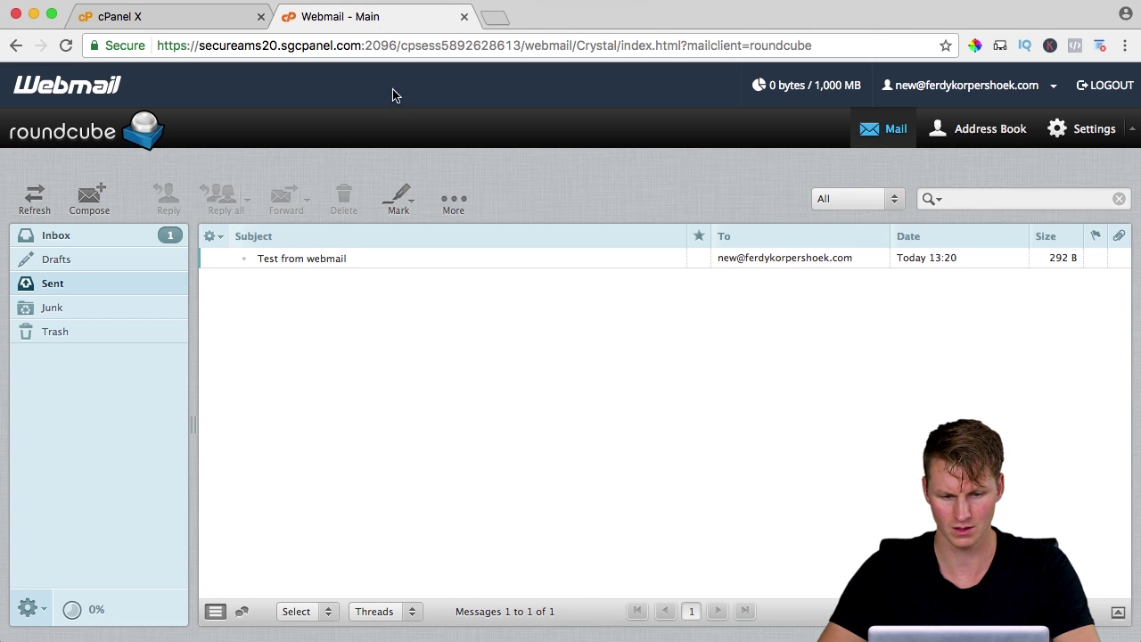
{"action": "left_click", "coordinate": [151, 241]}
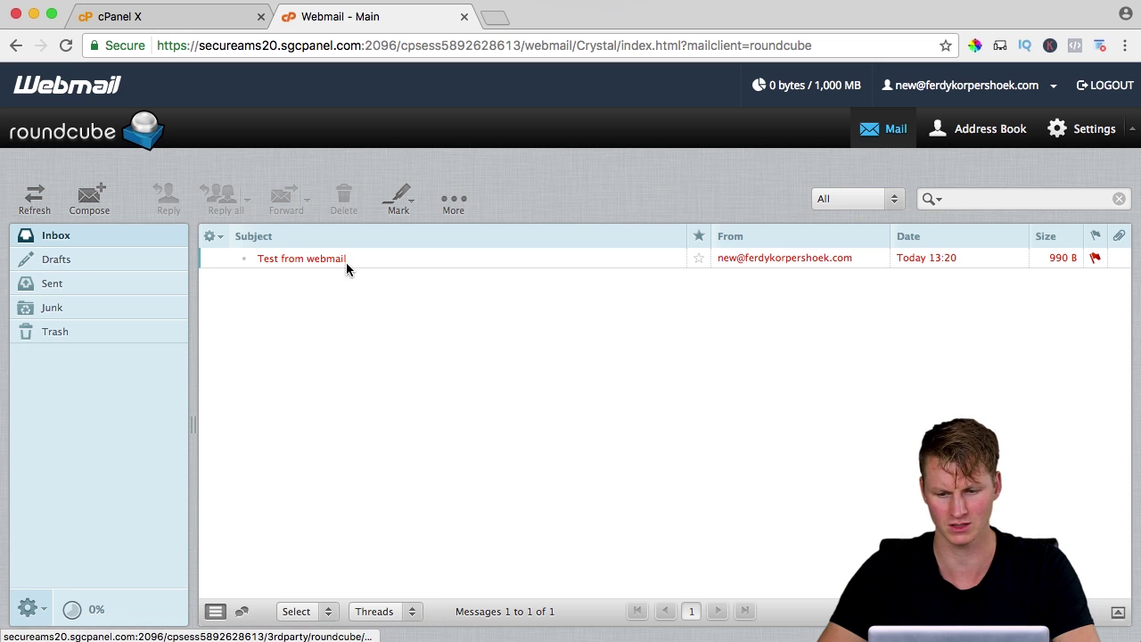
{"action": "left_click", "coordinate": [350, 259]}
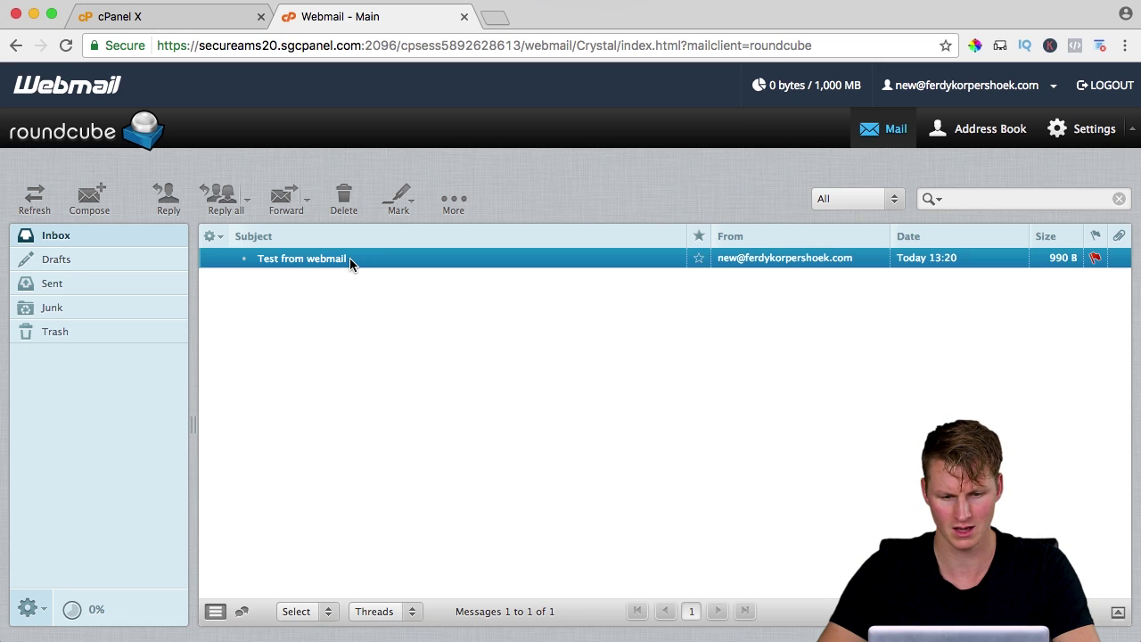
{"action": "left_click", "coordinate": [412, 208]}
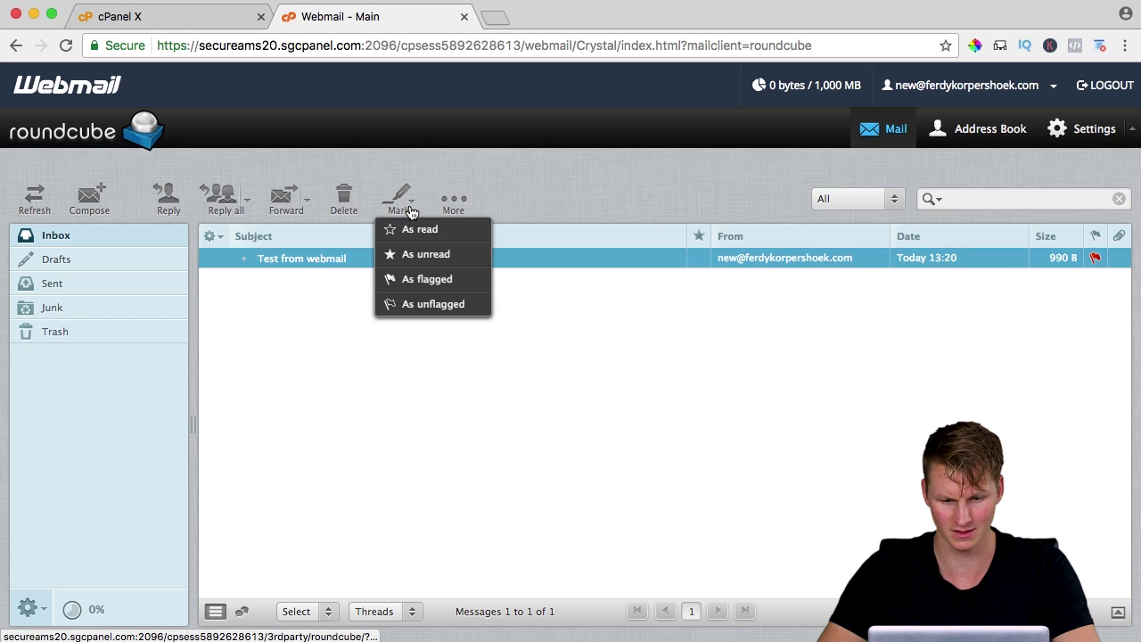
{"action": "left_click", "coordinate": [424, 303]}
Move all 74 old inbox messages into the new account's inbox
{"action": "left_click", "coordinate": [582, 633]}
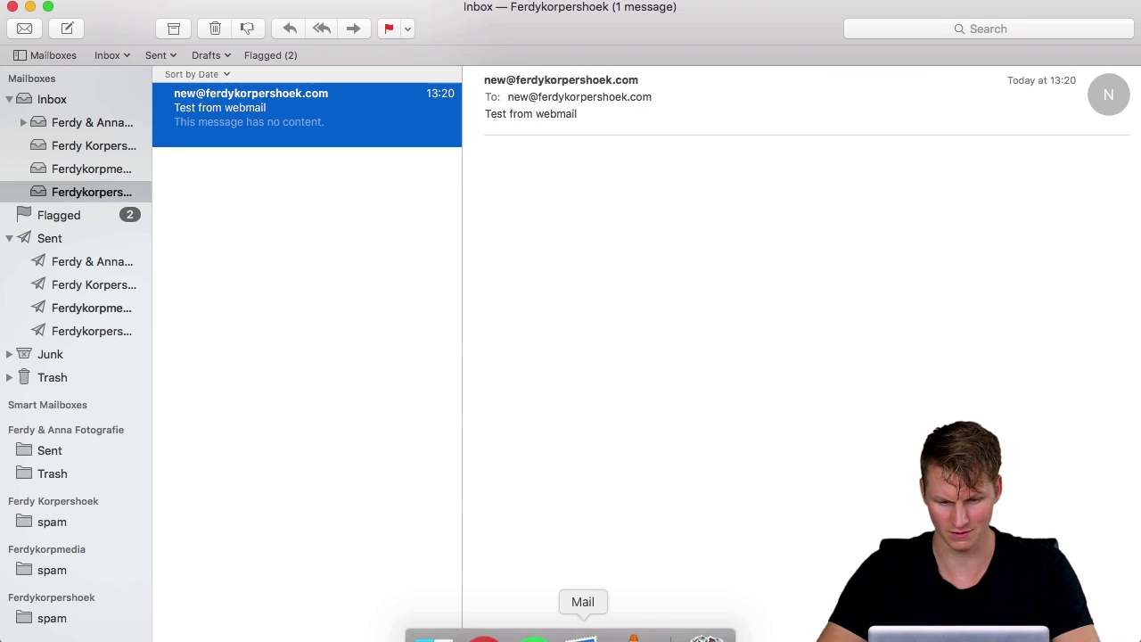
{"action": "left_click", "coordinate": [261, 192]}
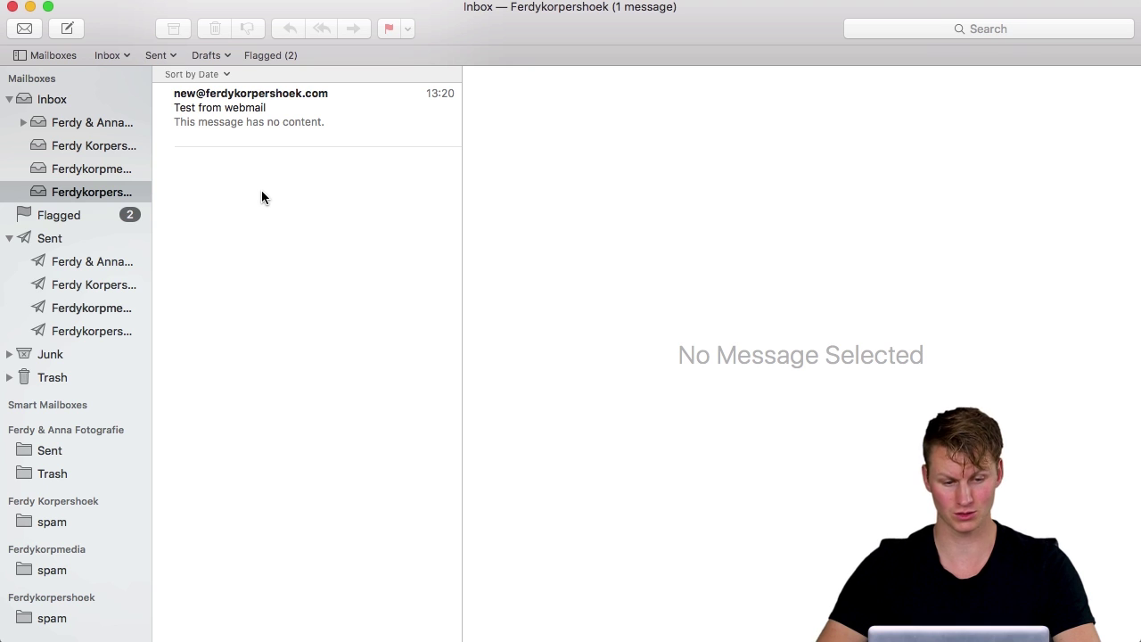
{"action": "left_click", "coordinate": [96, 172]}
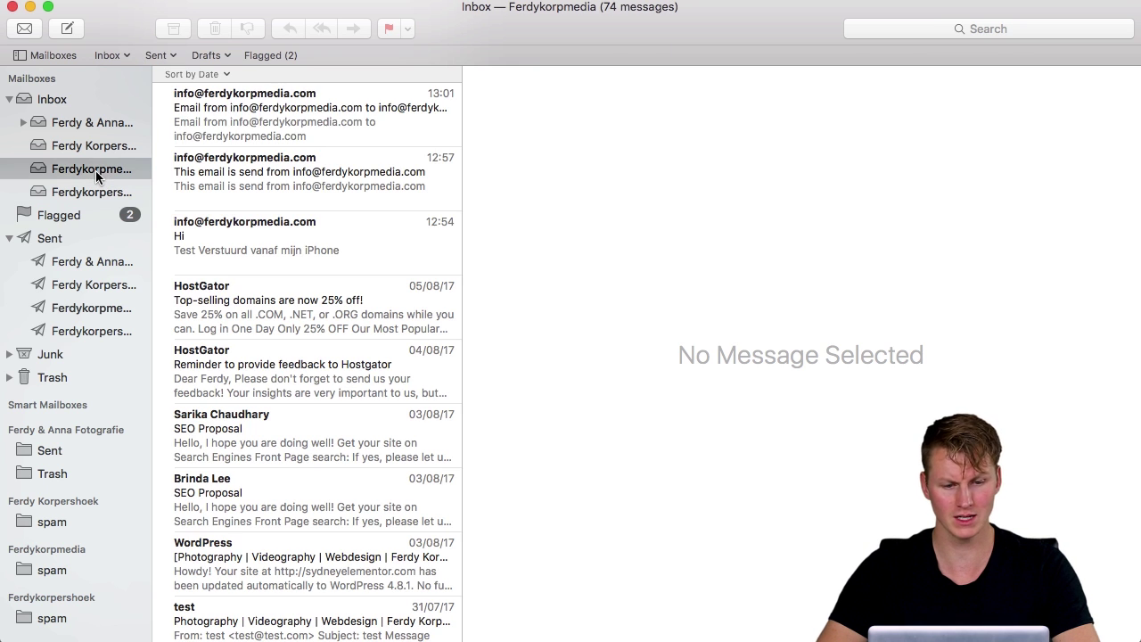
{"action": "left_click", "coordinate": [275, 114]}
{"action": "key", "text": "super+a"}
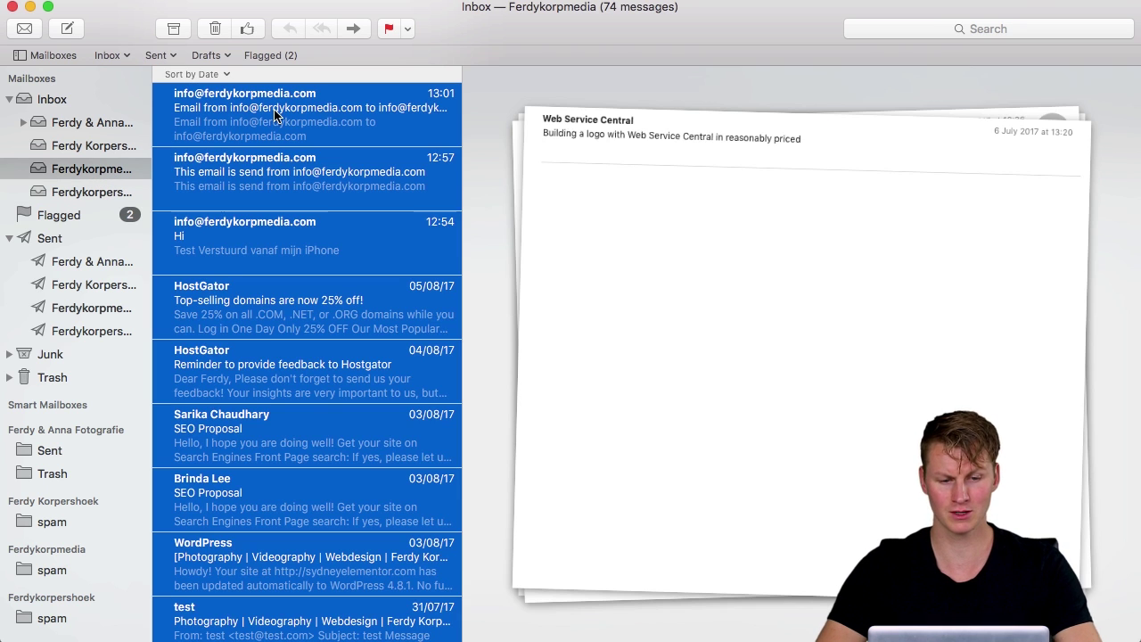
{"action": "left_click_drag", "start_coordinate": [246, 112], "coordinate": [102, 195]}
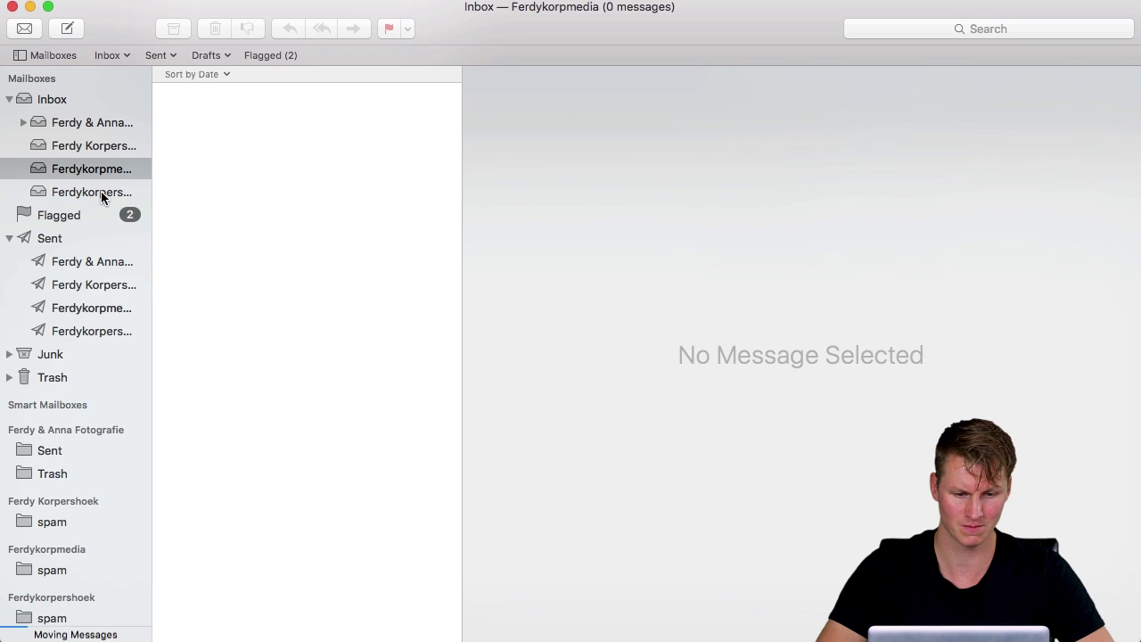
{"action": "left_click", "coordinate": [102, 194]}
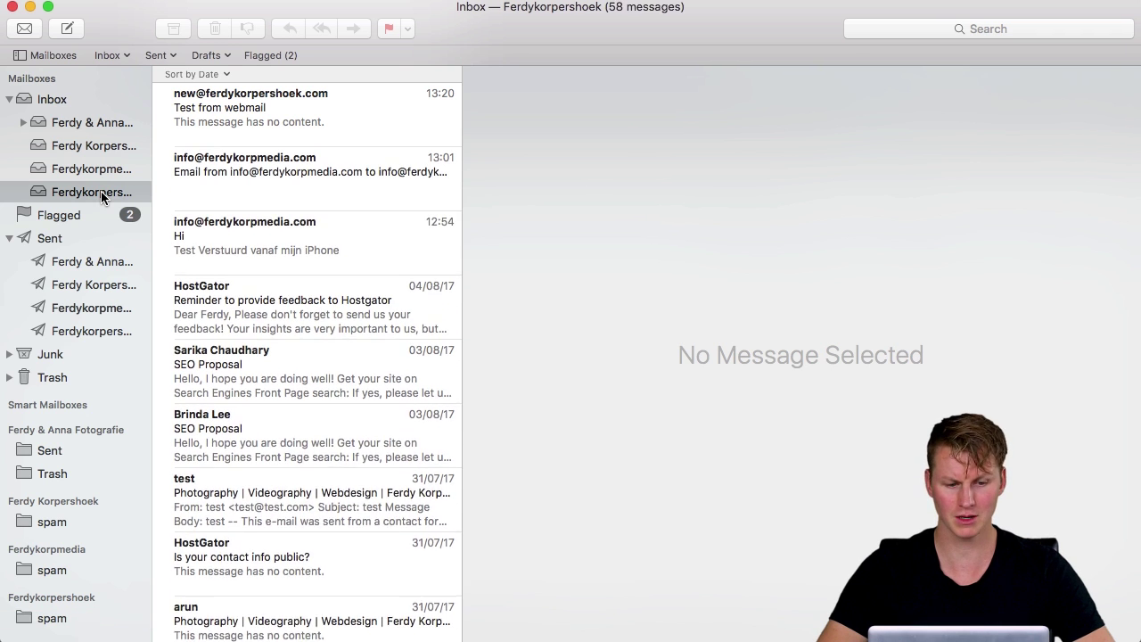
Move the old account's five sent messages into the new account's Sent mailbox
{"action": "left_click", "coordinate": [85, 308]}
{"action": "left_click", "coordinate": [268, 111]}
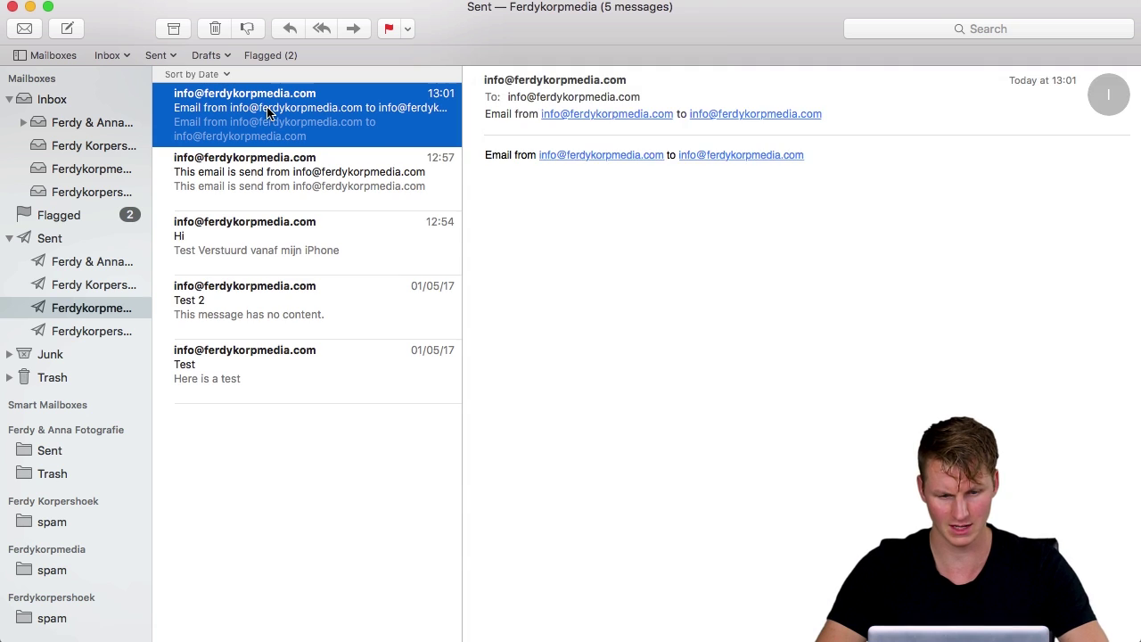
{"action": "key", "text": "super+a"}
{"action": "left_click_drag", "start_coordinate": [217, 252], "coordinate": [86, 332]}
{"action": "left_click", "coordinate": [82, 332]}
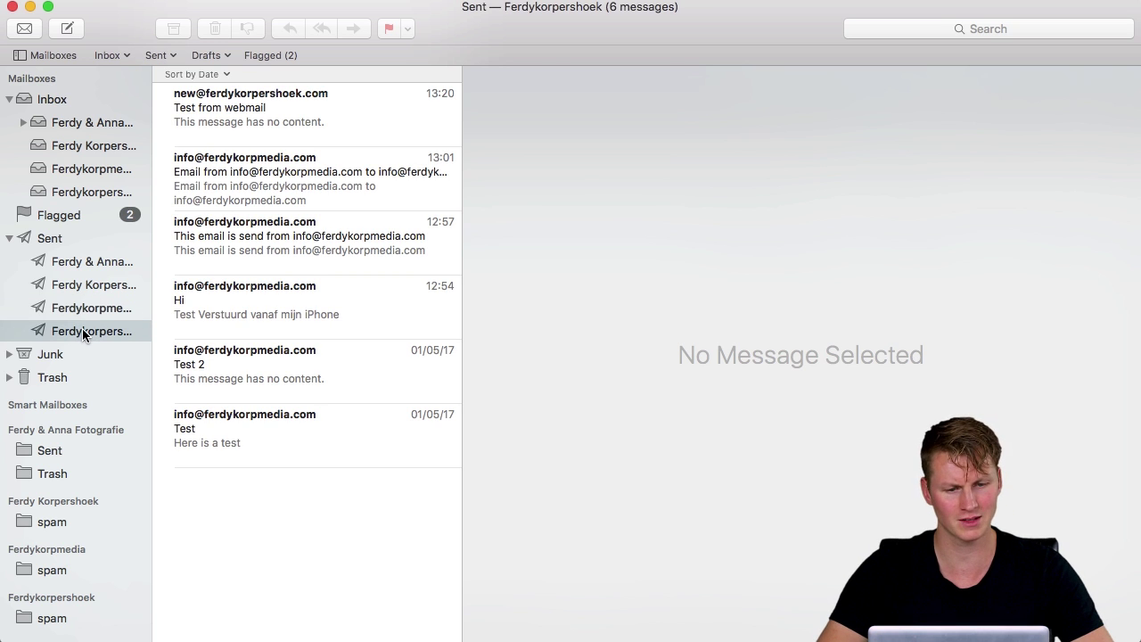
Change the new account's Description to NEW in the Accounts settings, then view its inbox
{"action": "left_click", "coordinate": [63, 0]}
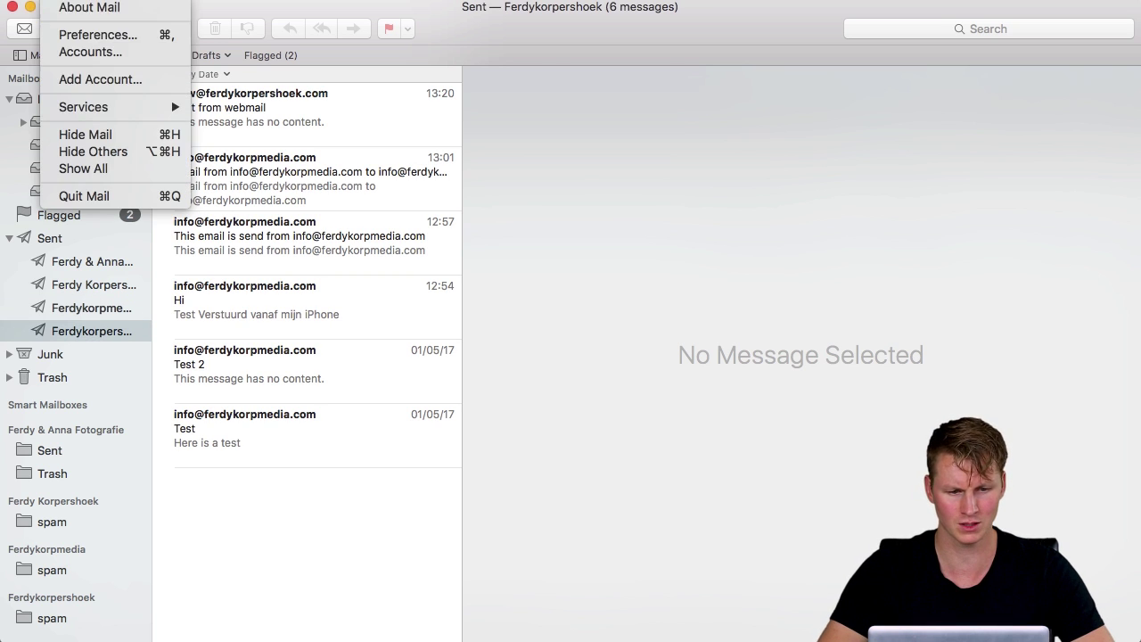
{"action": "left_click", "coordinate": [82, 52]}
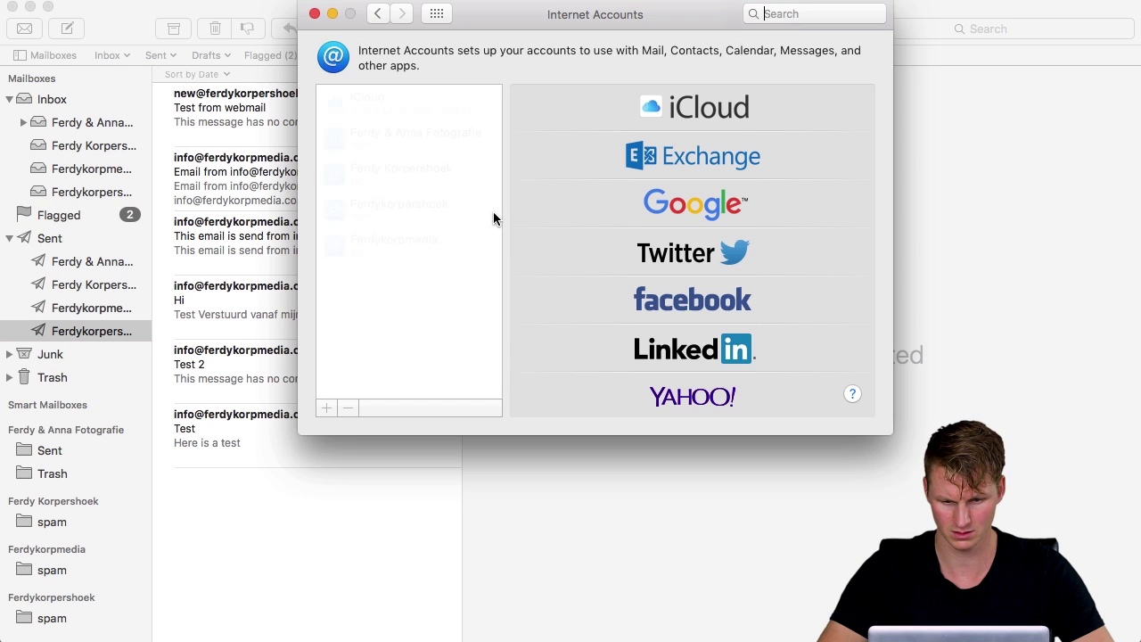
{"action": "left_click", "coordinate": [398, 207]}
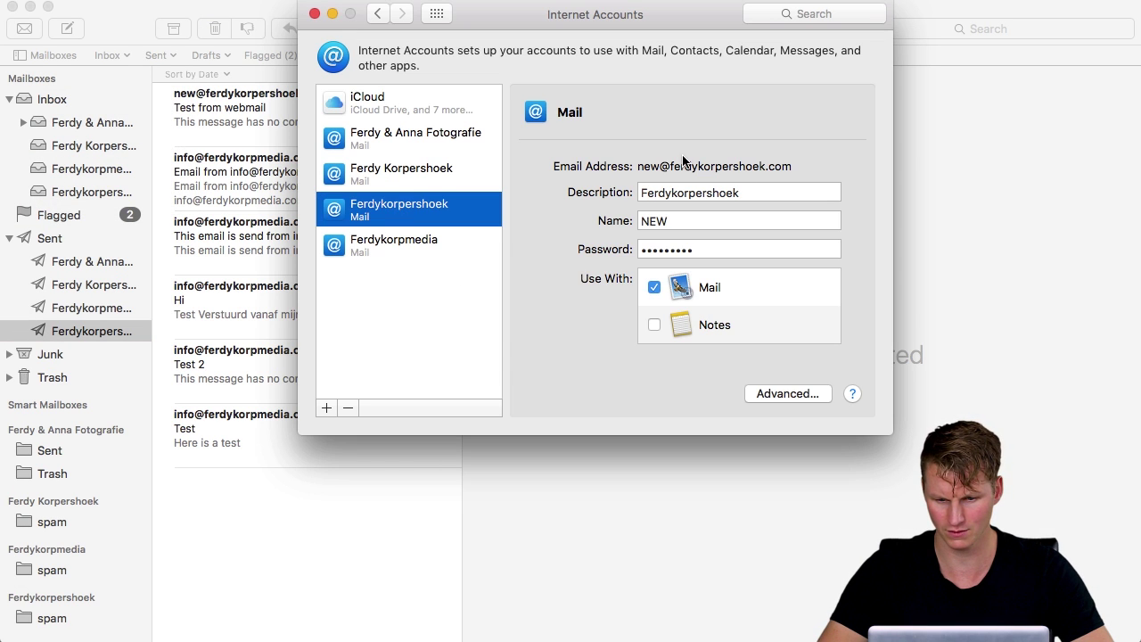
{"action": "double_click", "coordinate": [691, 194]}
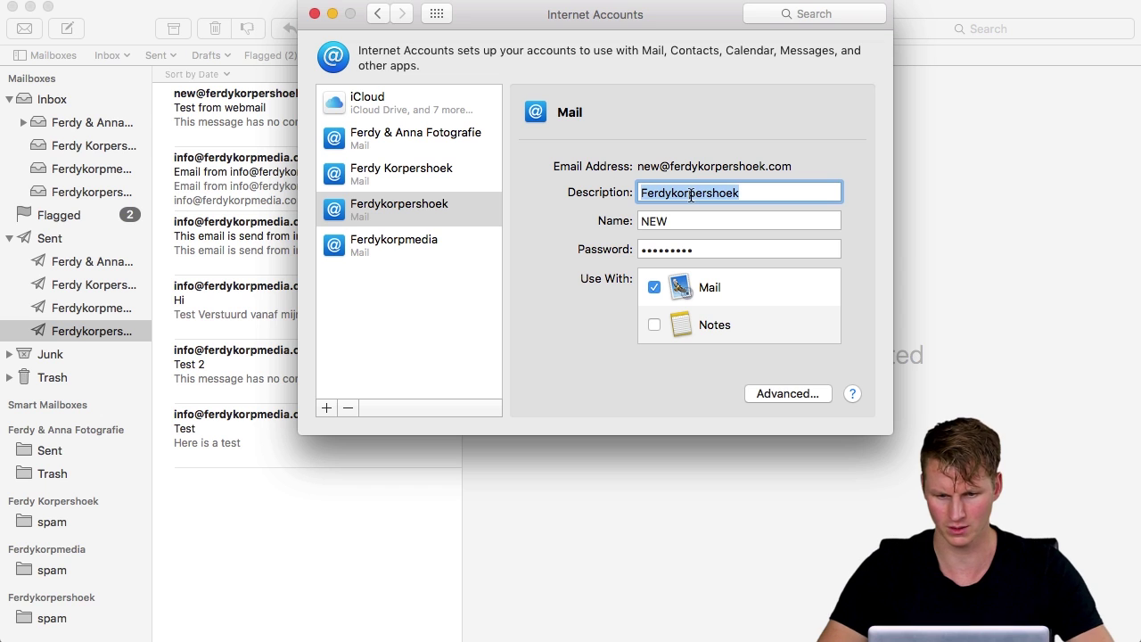
{"action": "type", "text": "NEW"}
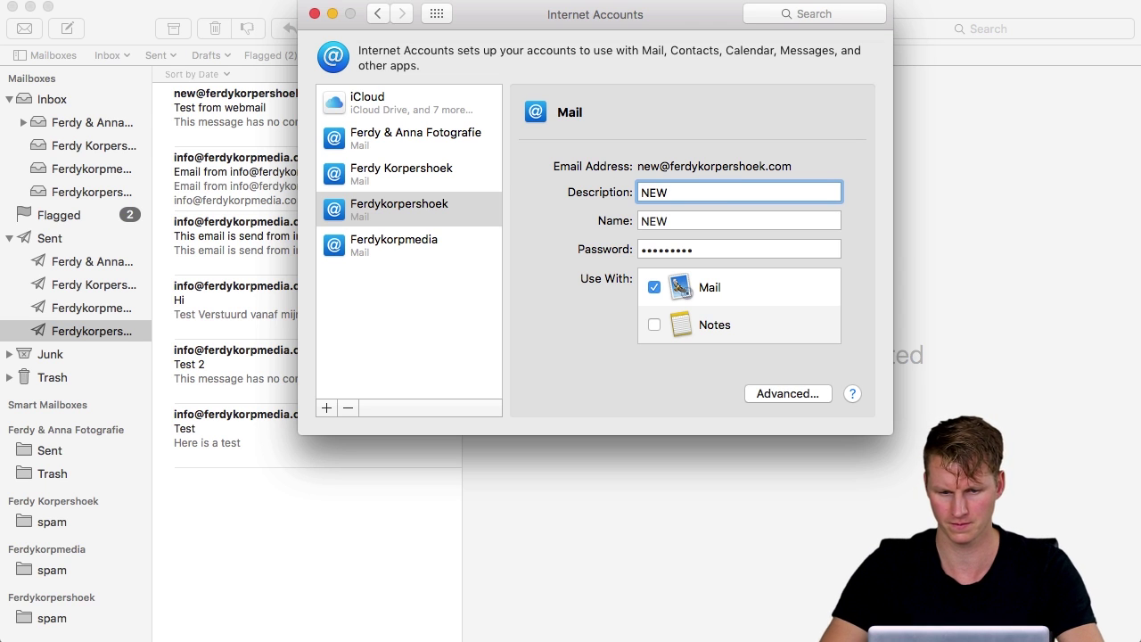
{"action": "left_click", "coordinate": [314, 13]}
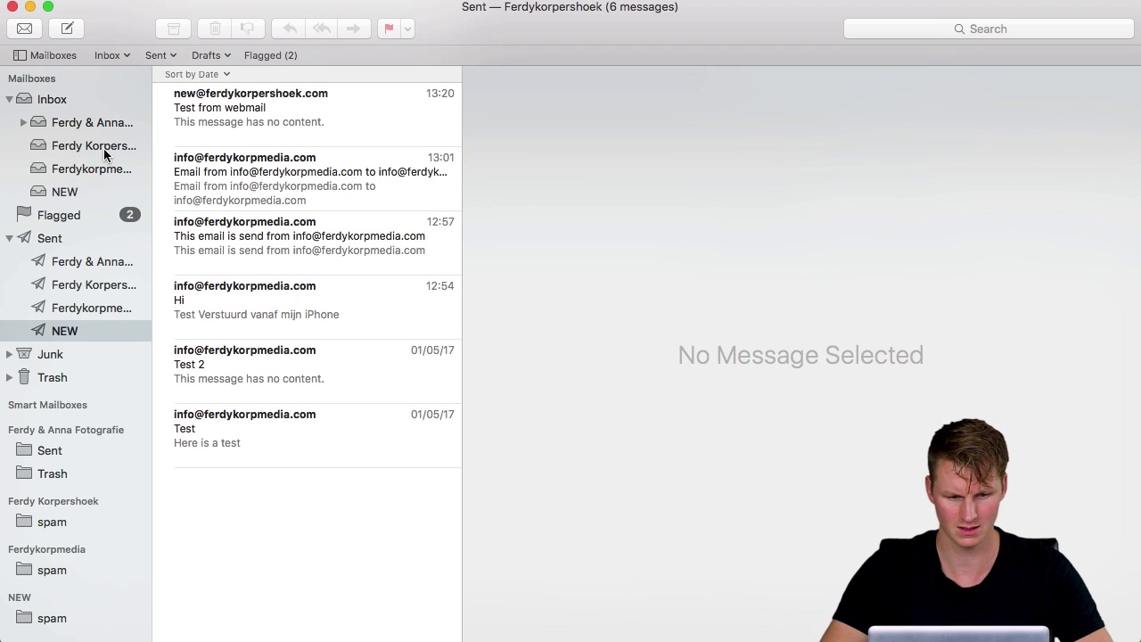
{"action": "left_click", "coordinate": [69, 192]}
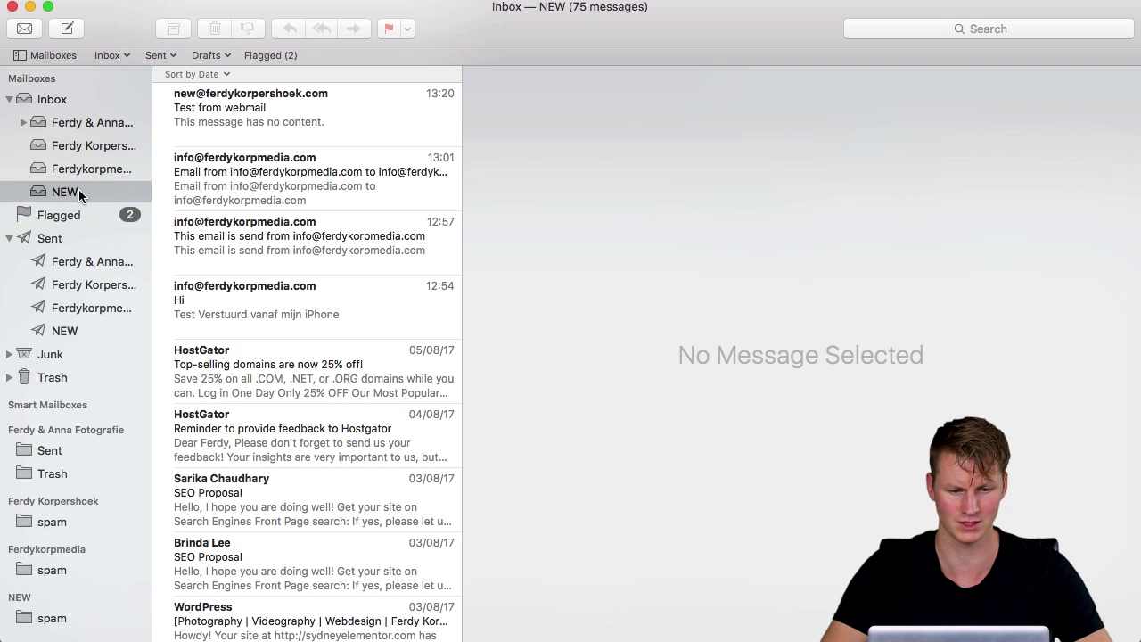
{"action": "left_click", "coordinate": [89, 173]}
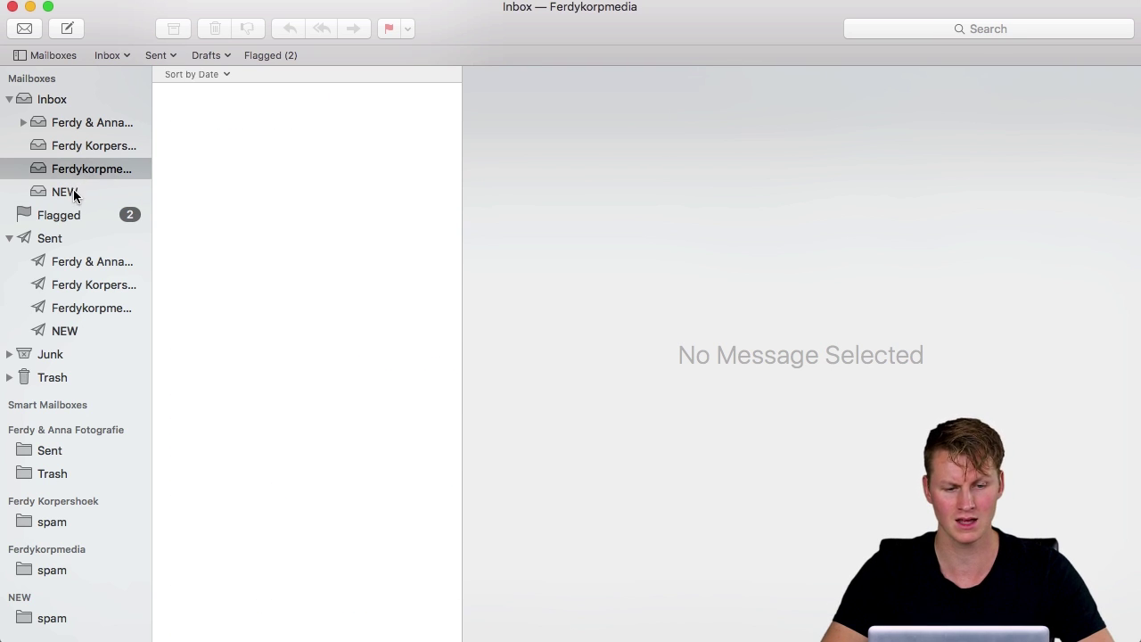
{"action": "left_click", "coordinate": [74, 194]}
{"action": "scroll", "coordinate": [286, 213], "scroll_direction": "down", "scroll_amount": 5}
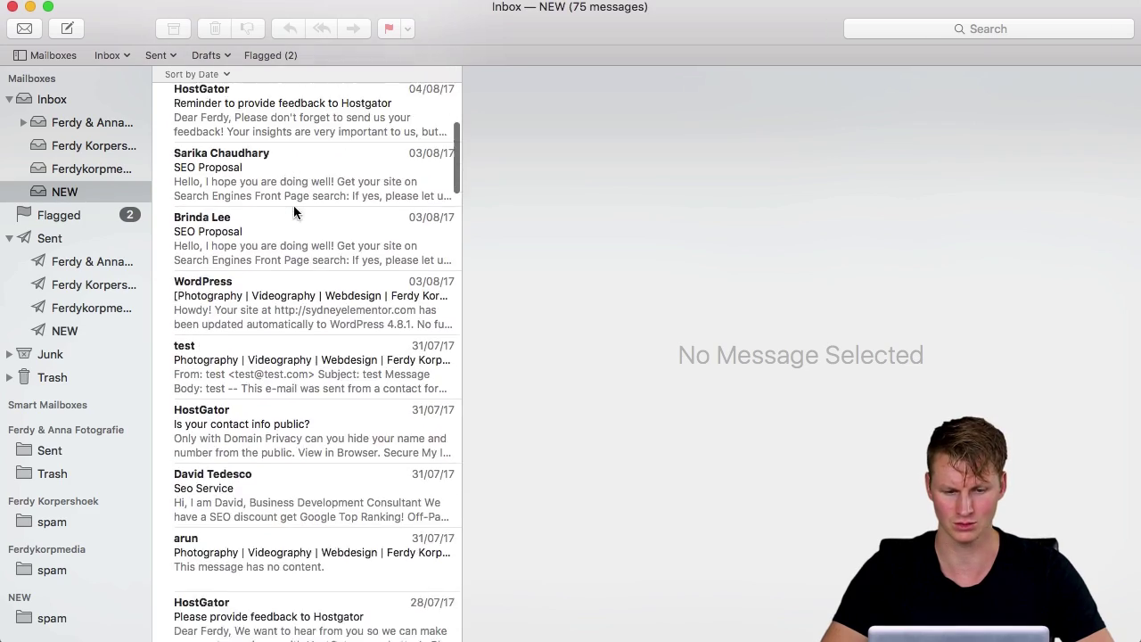
{"action": "scroll", "coordinate": [293, 213], "scroll_direction": "down", "scroll_amount": 10}
{"action": "scroll", "coordinate": [293, 212], "scroll_direction": "up", "scroll_amount": 15}
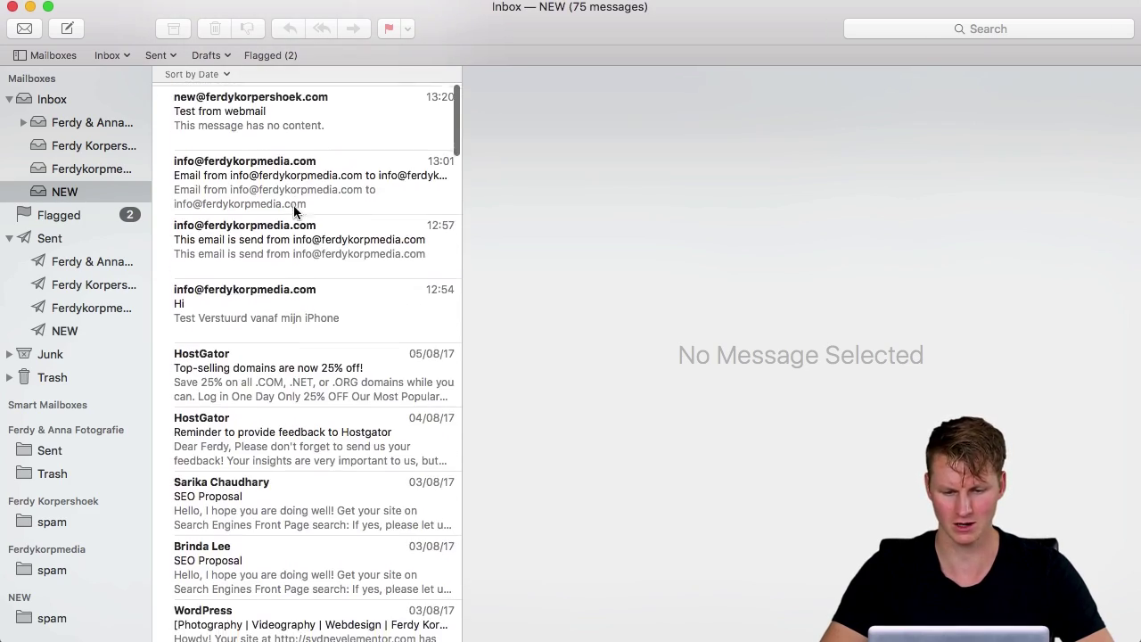
{"action": "scroll", "coordinate": [406, 246], "scroll_direction": "down", "scroll_amount": 20}
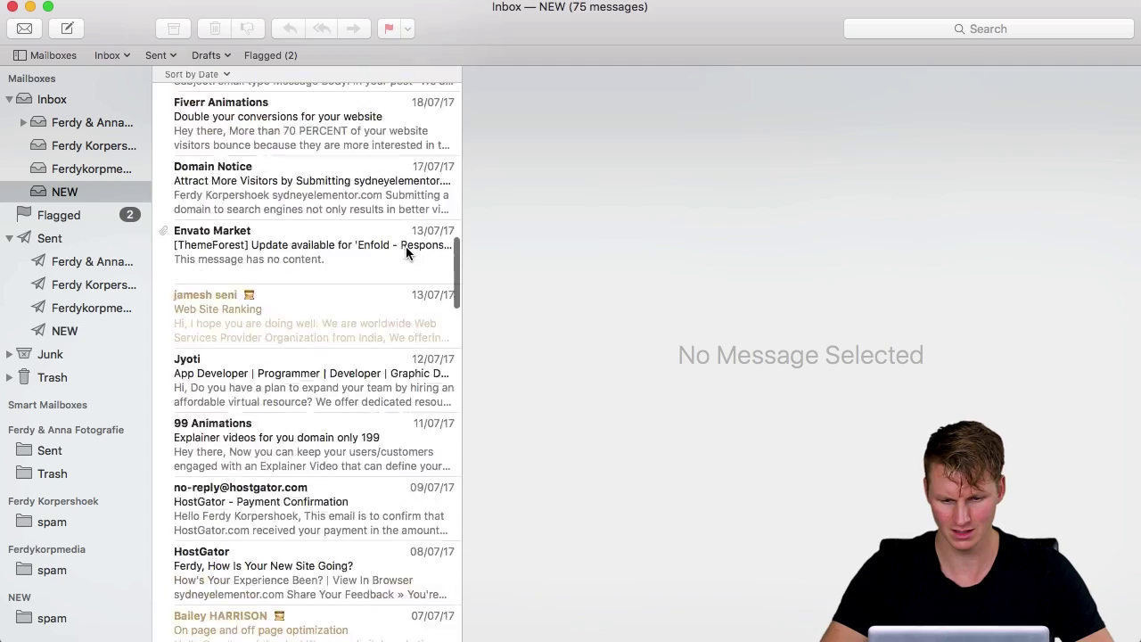
{"action": "scroll", "coordinate": [406, 252], "scroll_direction": "down", "scroll_amount": 15}
{"action": "scroll", "coordinate": [406, 253], "scroll_direction": "up", "scroll_amount": 20}
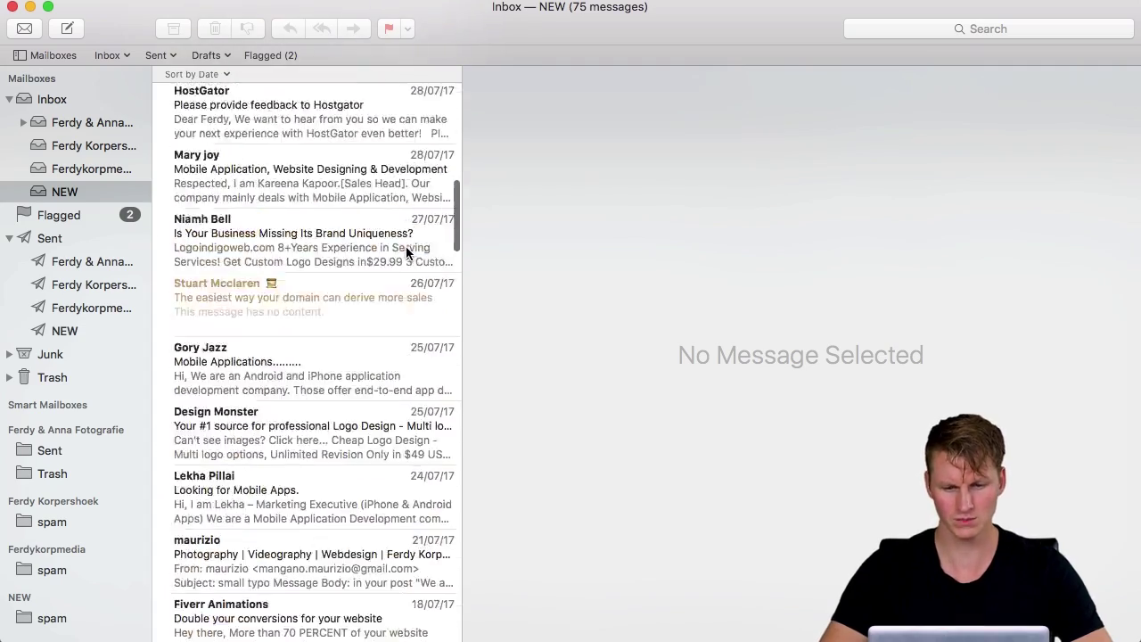
{"action": "scroll", "coordinate": [406, 253], "scroll_direction": "up", "scroll_amount": 10}
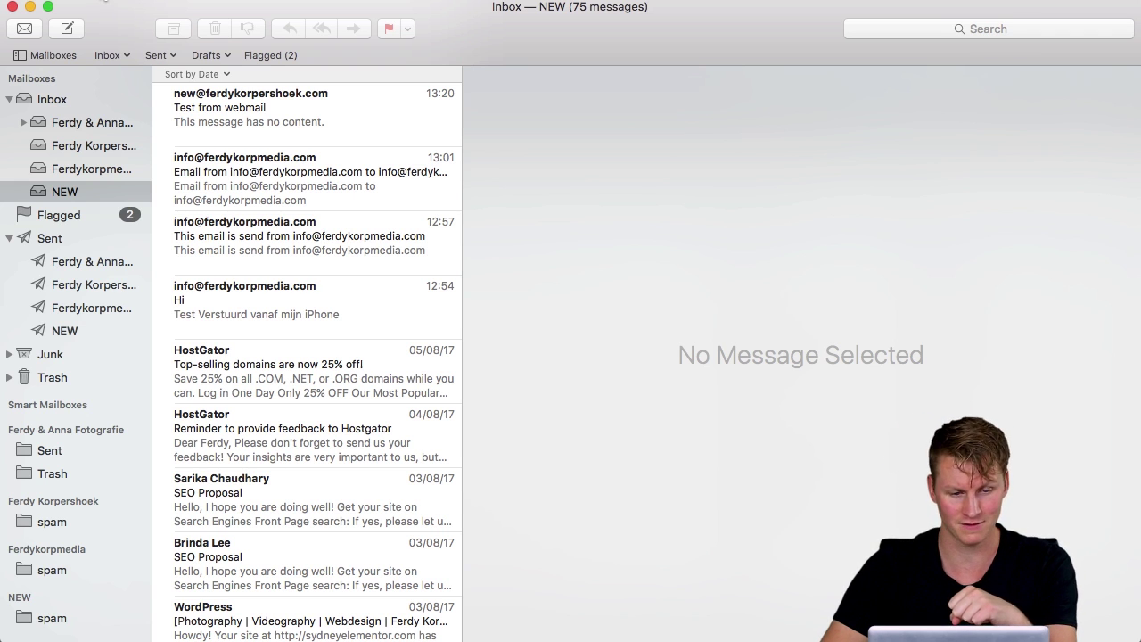
Import Sent.mbox from the backup's INBOX folder with Apple Mail as the import source
{"action": "left_click", "coordinate": [105, 1]}
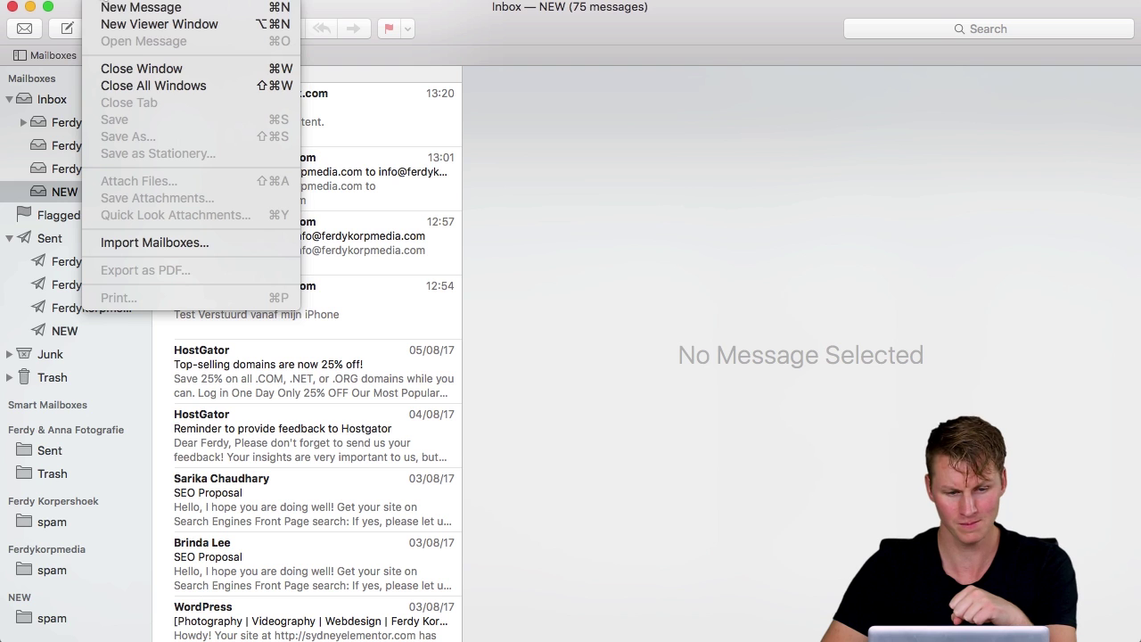
{"action": "left_click", "coordinate": [177, 241]}
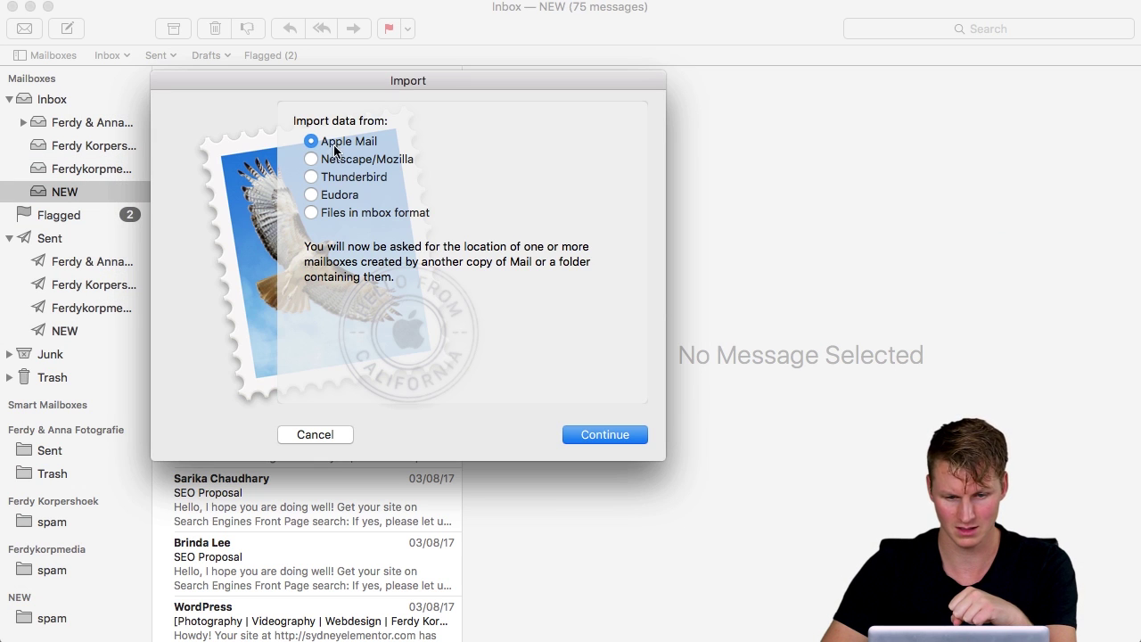
{"action": "left_click", "coordinate": [601, 434]}
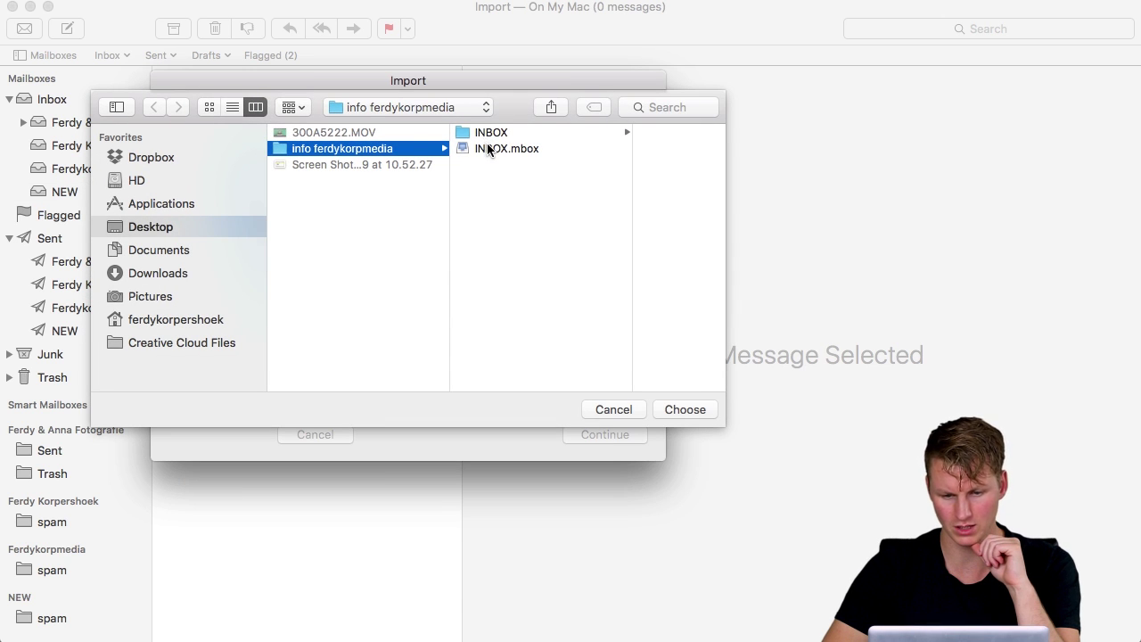
{"action": "left_click", "coordinate": [488, 148]}
{"action": "left_click", "coordinate": [492, 132]}
{"action": "left_click", "coordinate": [565, 133]}
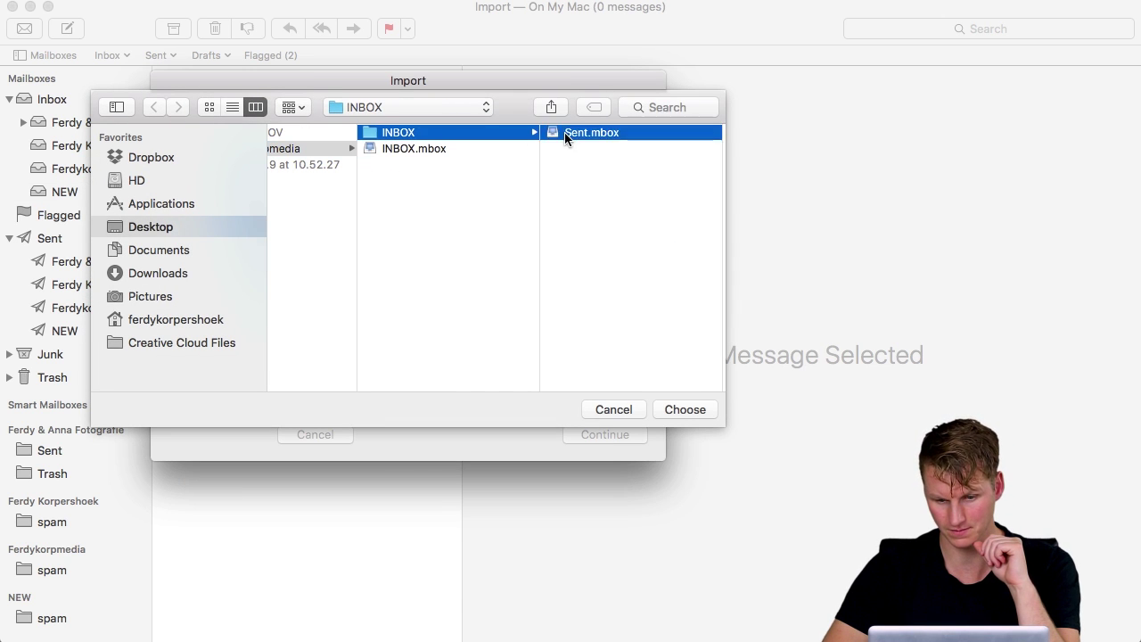
{"action": "left_click", "coordinate": [669, 406]}
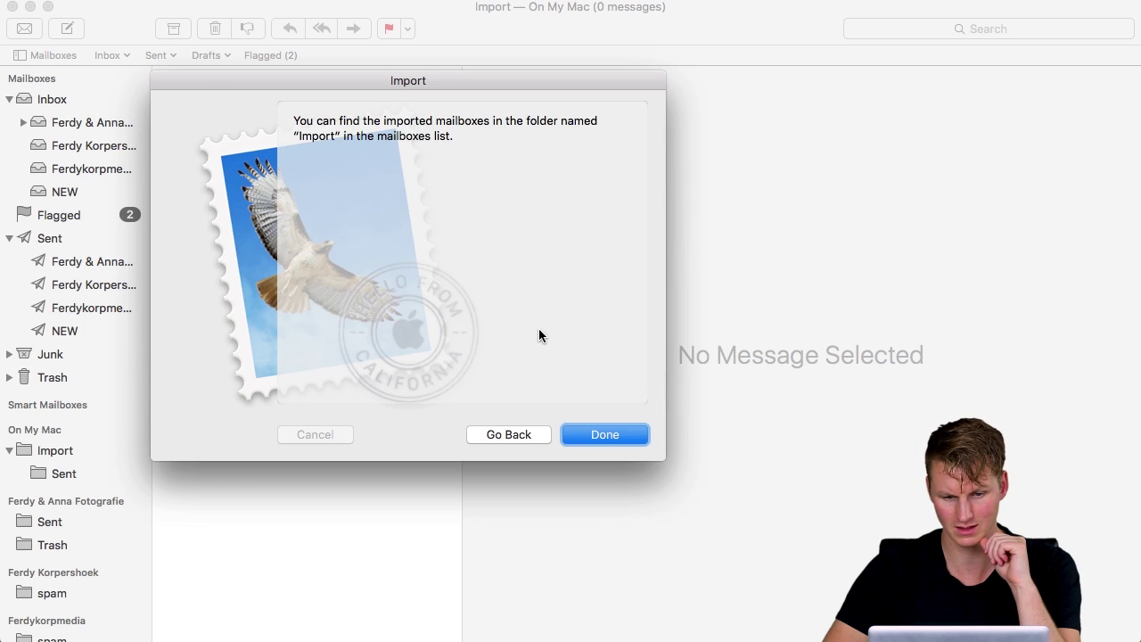
Finish the import, then open Import > Sent and select all five backed-up sent messages
{"action": "left_click", "coordinate": [605, 434]}
{"action": "scroll", "coordinate": [72, 383], "scroll_direction": "down", "scroll_amount": 3}
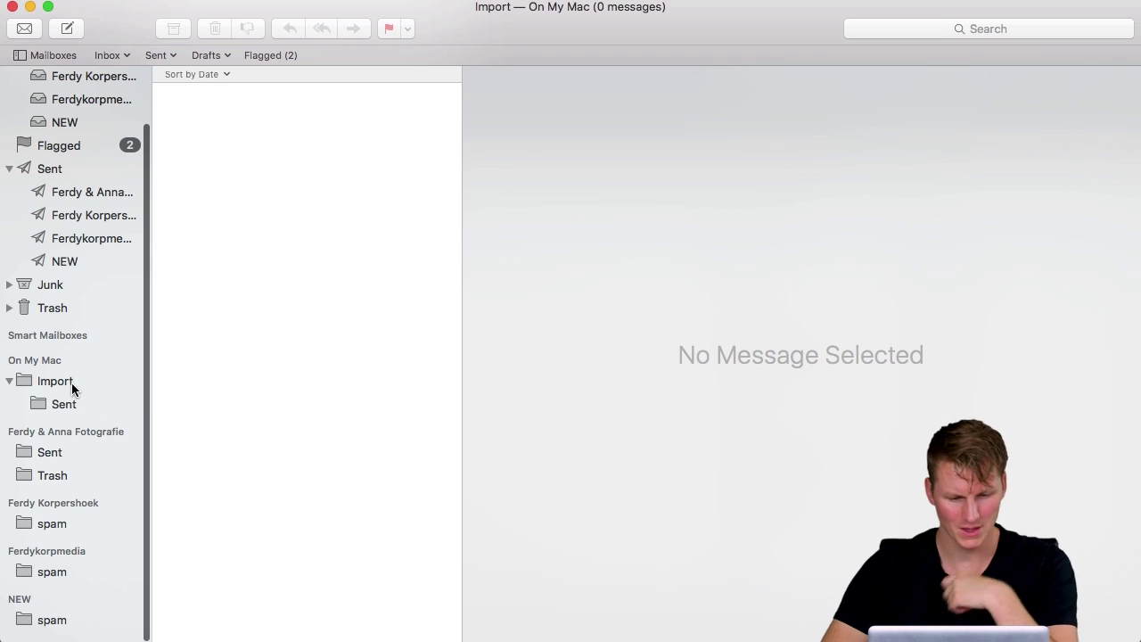
{"action": "left_click", "coordinate": [71, 404]}
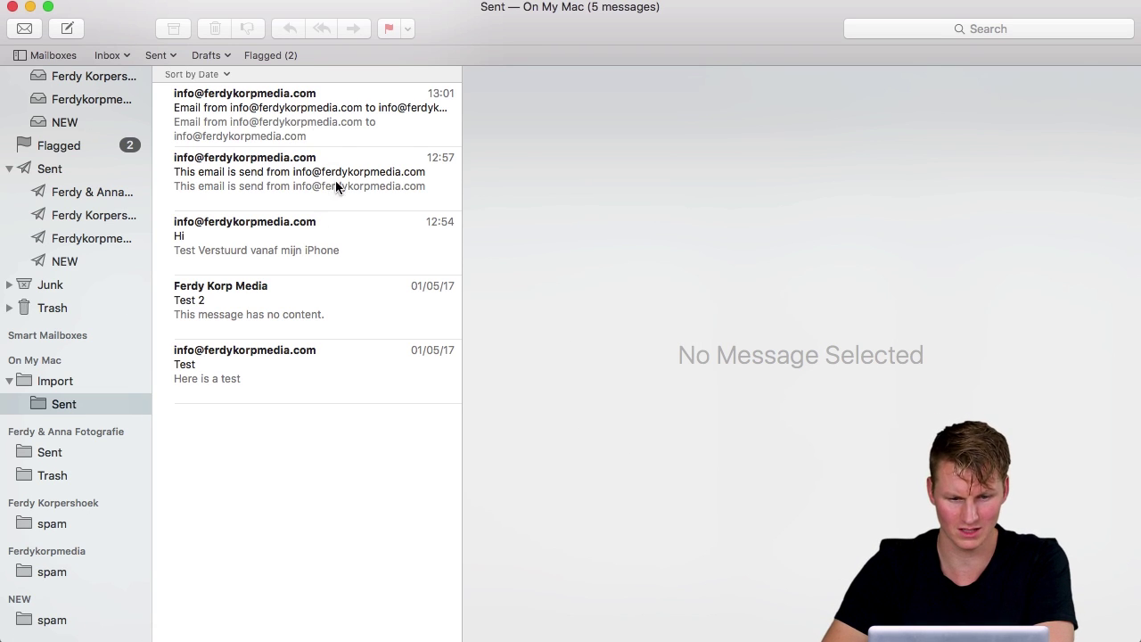
{"action": "left_click", "coordinate": [284, 118]}
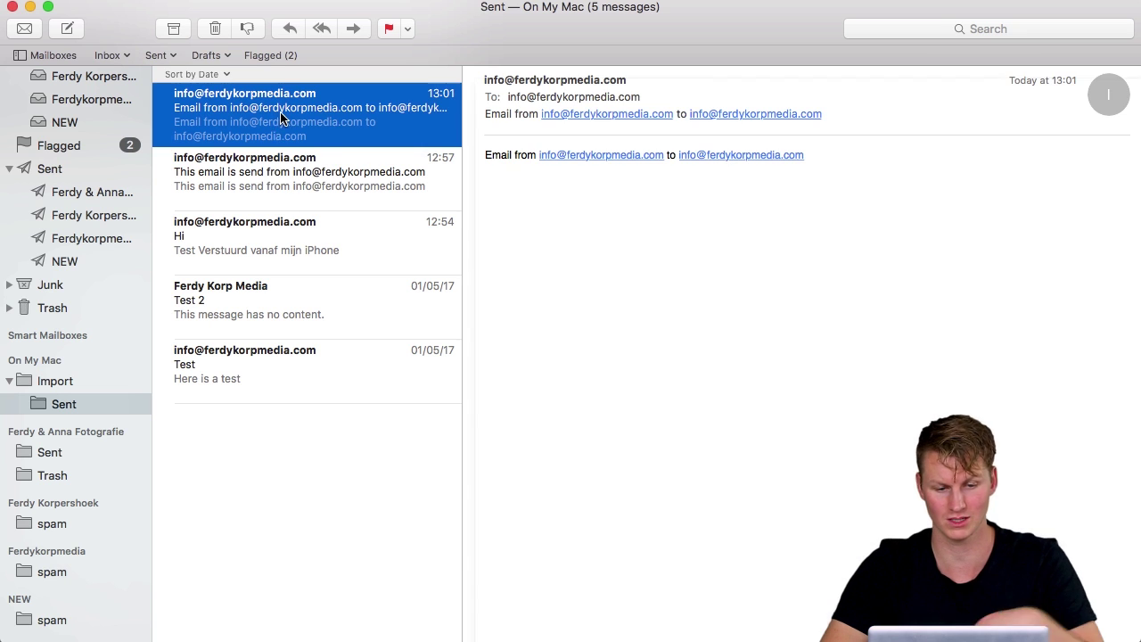
{"action": "left_click", "coordinate": [247, 361], "text": "shift"}
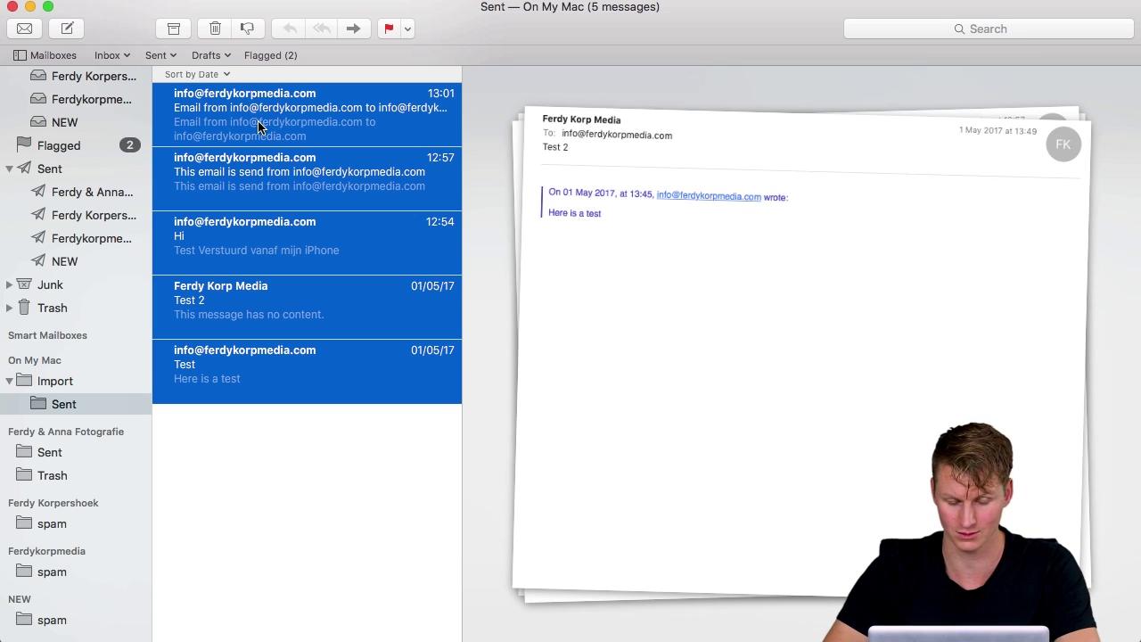